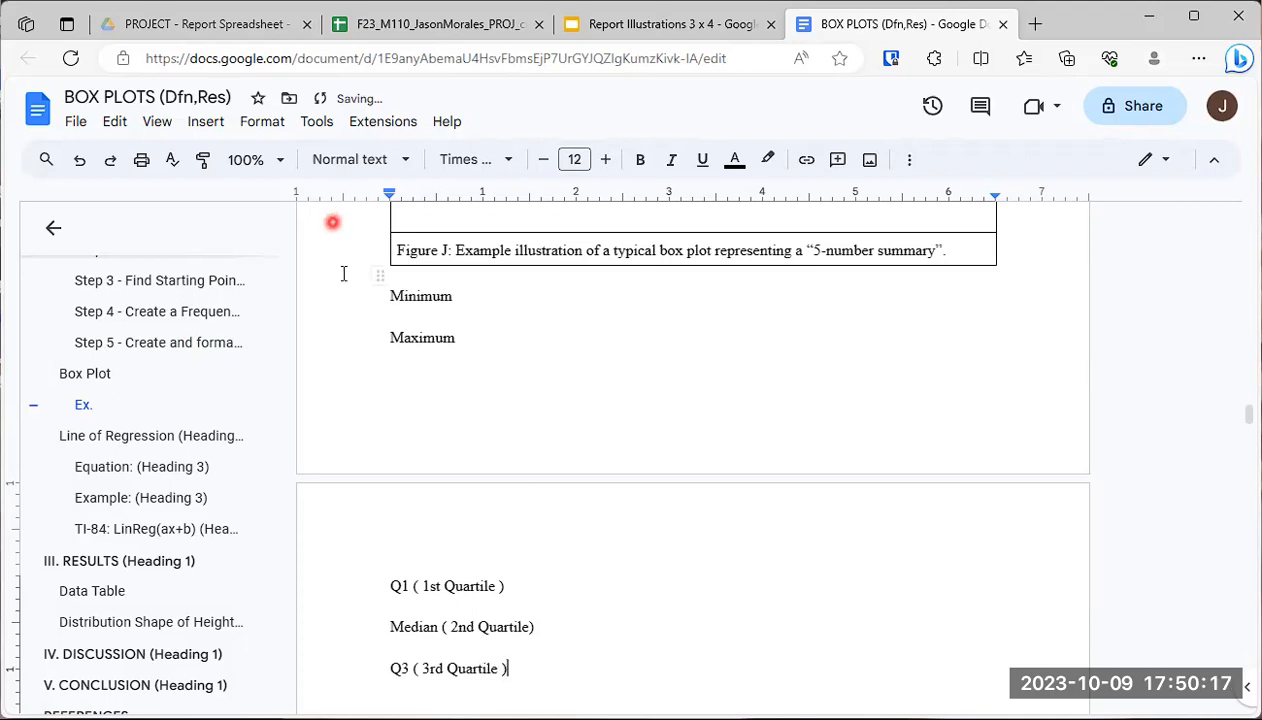
Apply the Heading 3 style to the "Minimum" and "Maximum" lines below the Figure J caption.
left_click(386, 300)
left_click_drag(386, 300, 465, 301)
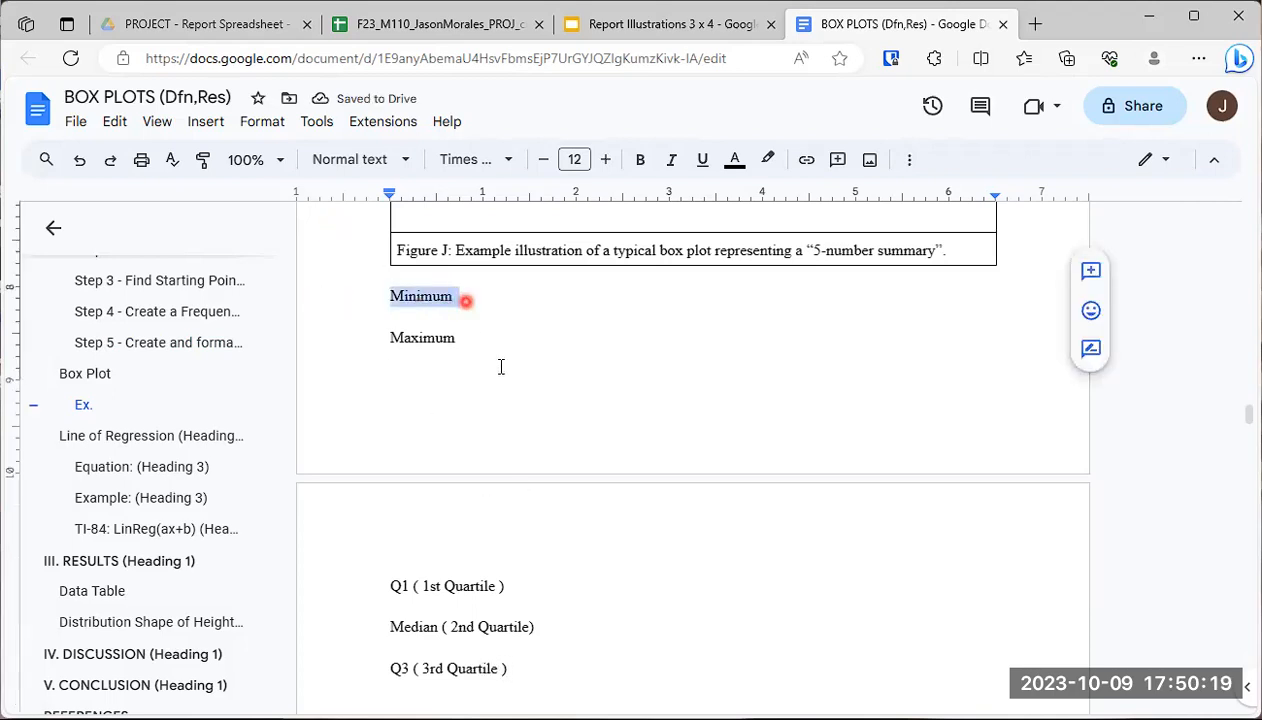
left_click(398, 162)
mouse_move(425, 557)
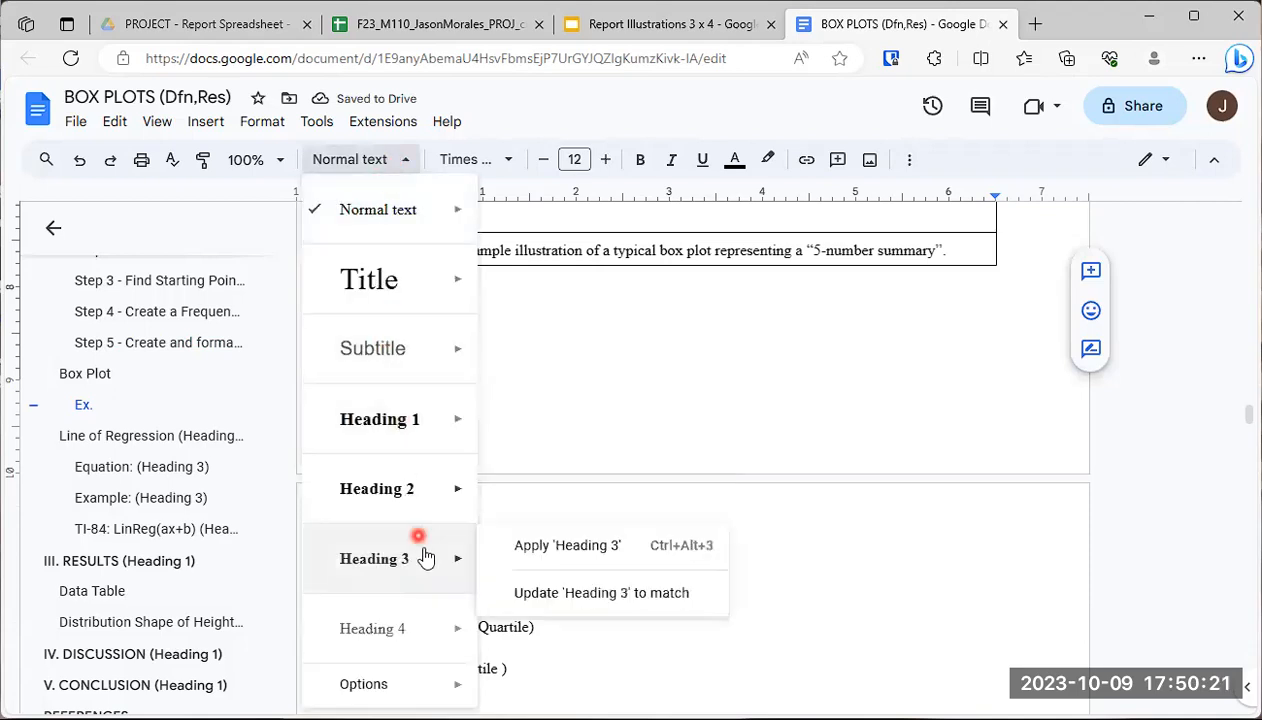
left_click(507, 547)
left_click_drag(349, 343, 456, 349)
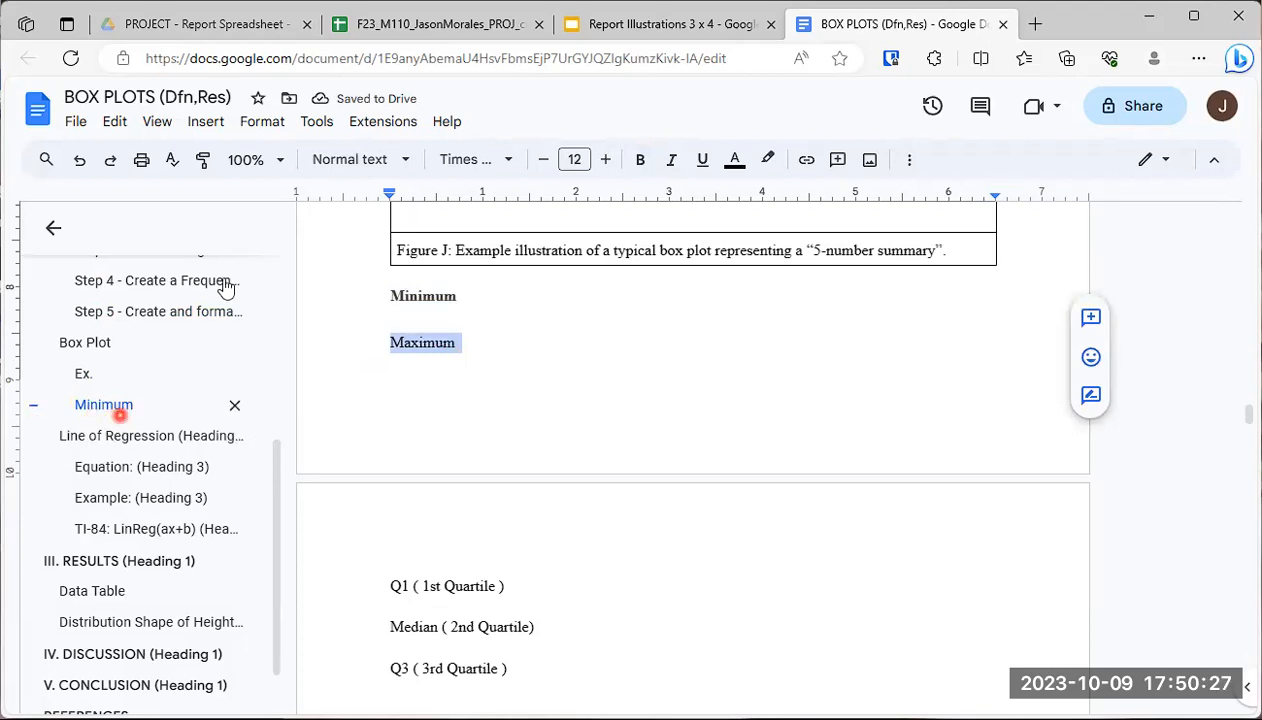
left_click(402, 160)
mouse_move(416, 566)
left_click(570, 548)
Apply the Heading 3 style to the "Q1 ( 1st Quartile )" and "Median ( 2nd Quartile)" lines.
left_click_drag(395, 582, 512, 586)
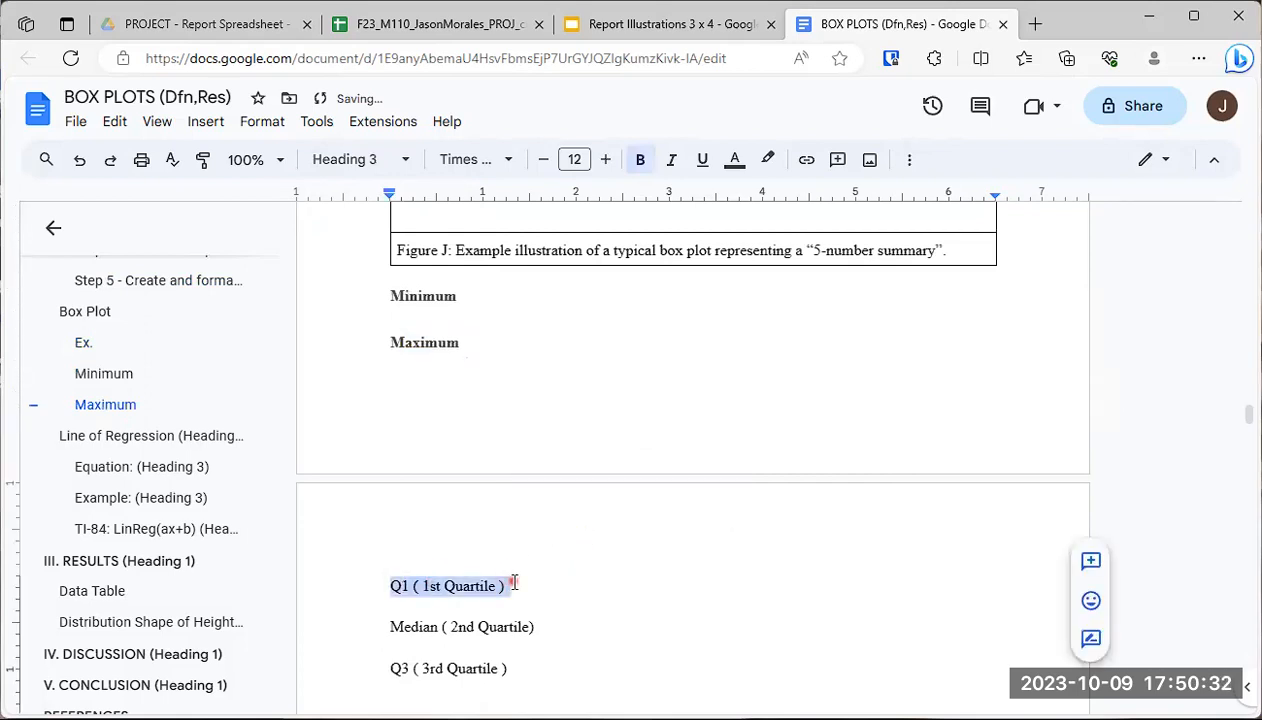
left_click(358, 172)
mouse_move(394, 560)
left_click(527, 468)
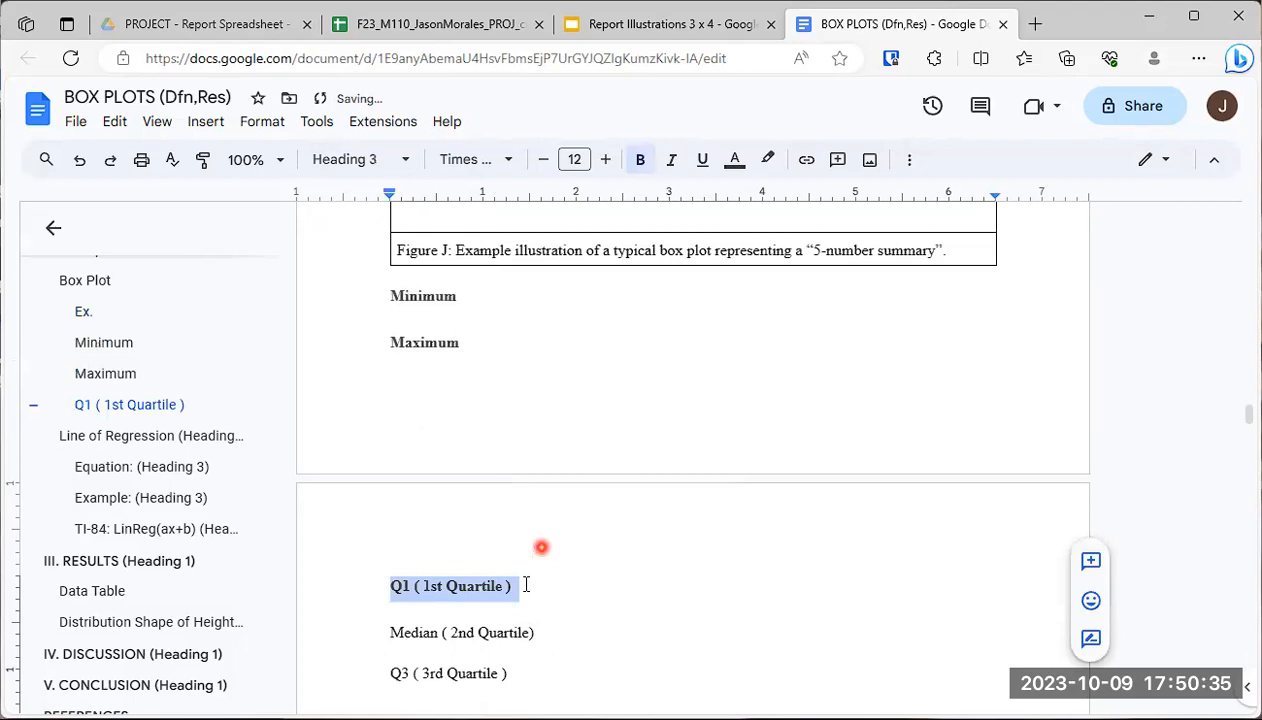
left_click_drag(390, 633, 537, 633)
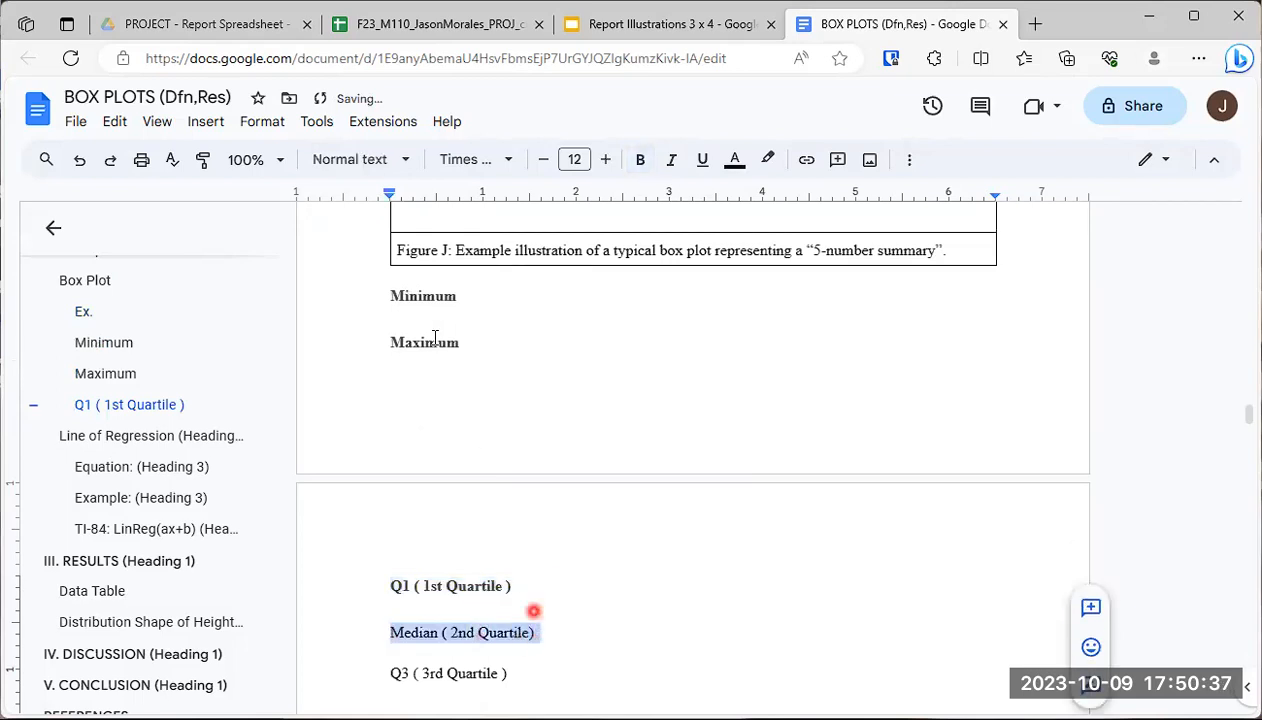
left_click(397, 163)
mouse_move(397, 560)
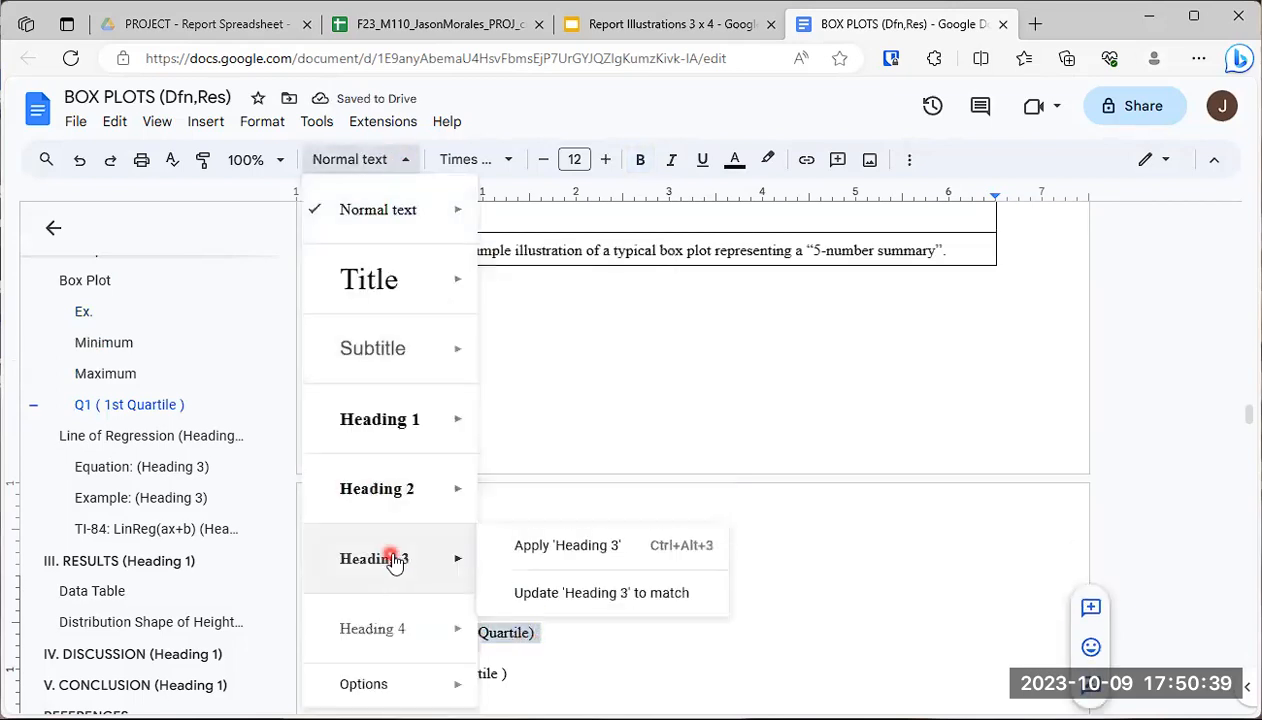
left_click(549, 547)
Apply the Heading 3 style to the "Q3 ( 3rd Quartile )" line.
scroll(460, 515, "down", 1)
left_click_drag(388, 526, 510, 524)
left_click(398, 160)
mouse_move(380, 558)
left_click(535, 548)
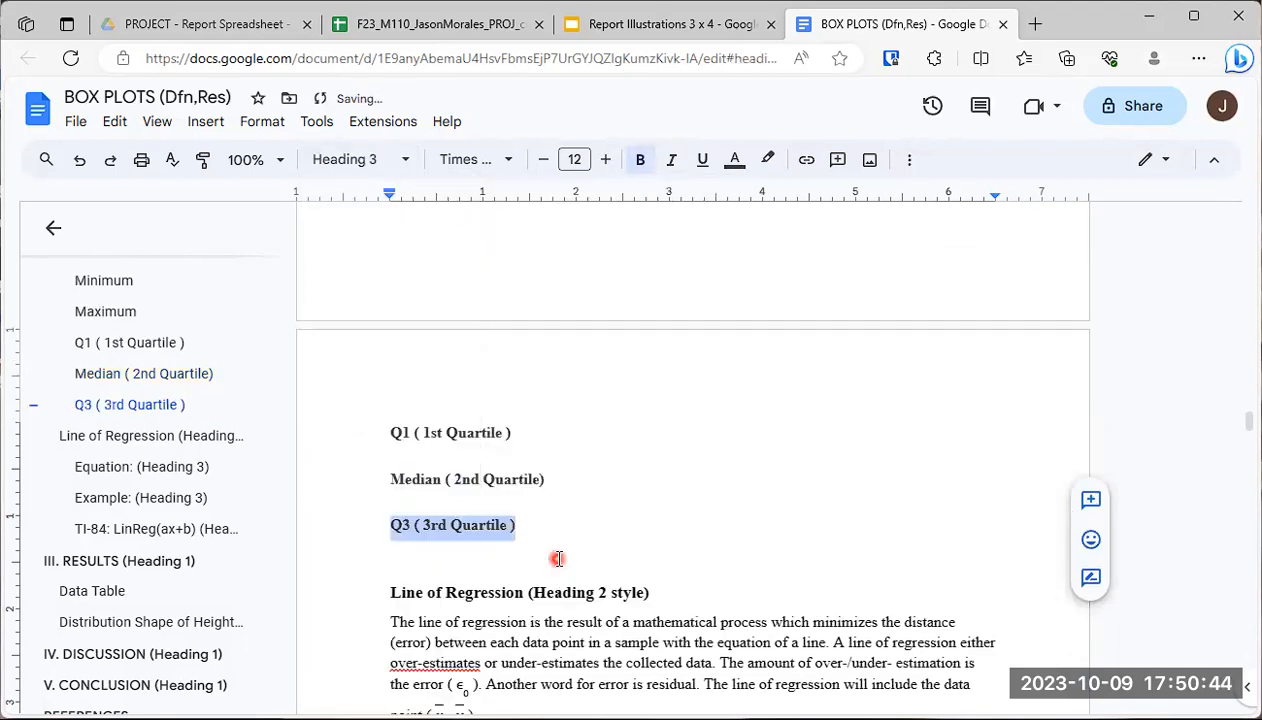
left_click(600, 505)
Insert the placeholder paragraph beginning "Nam ut eros mollis, convallis leo non" under the Minimum heading and remove the extra blank line after it.
scroll(597, 495, "up", 3)
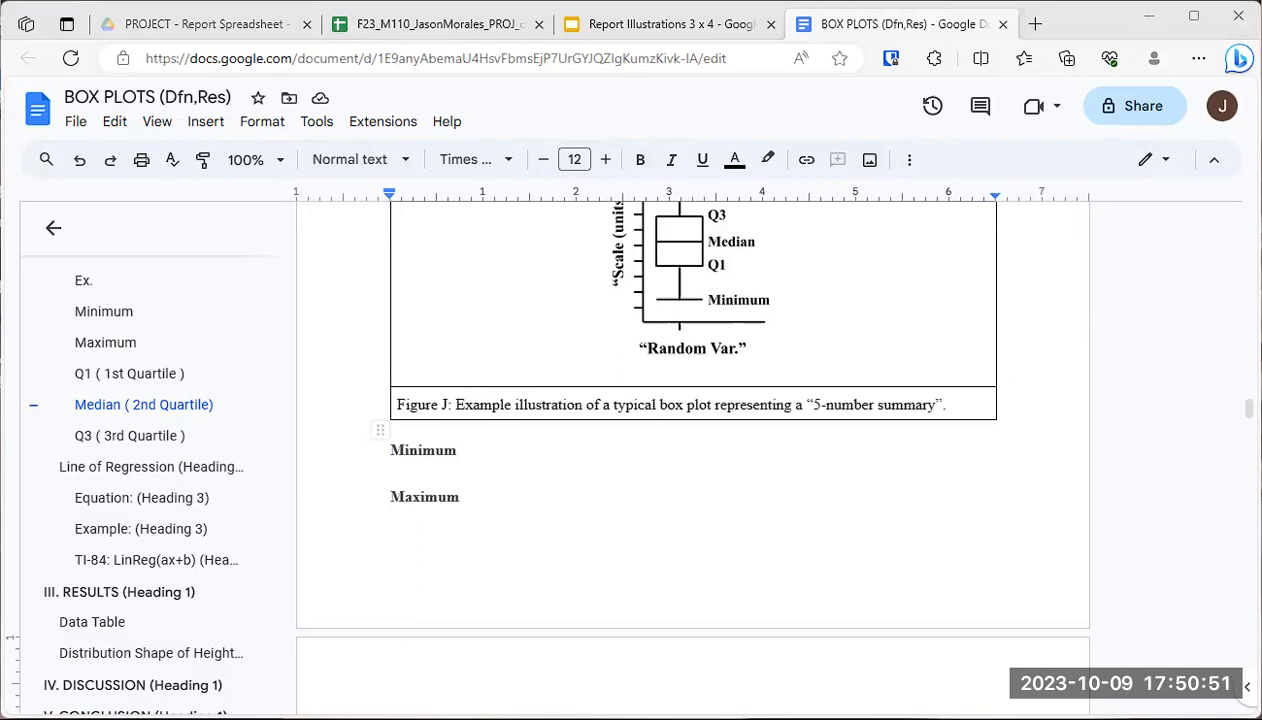
left_click(413, 481)
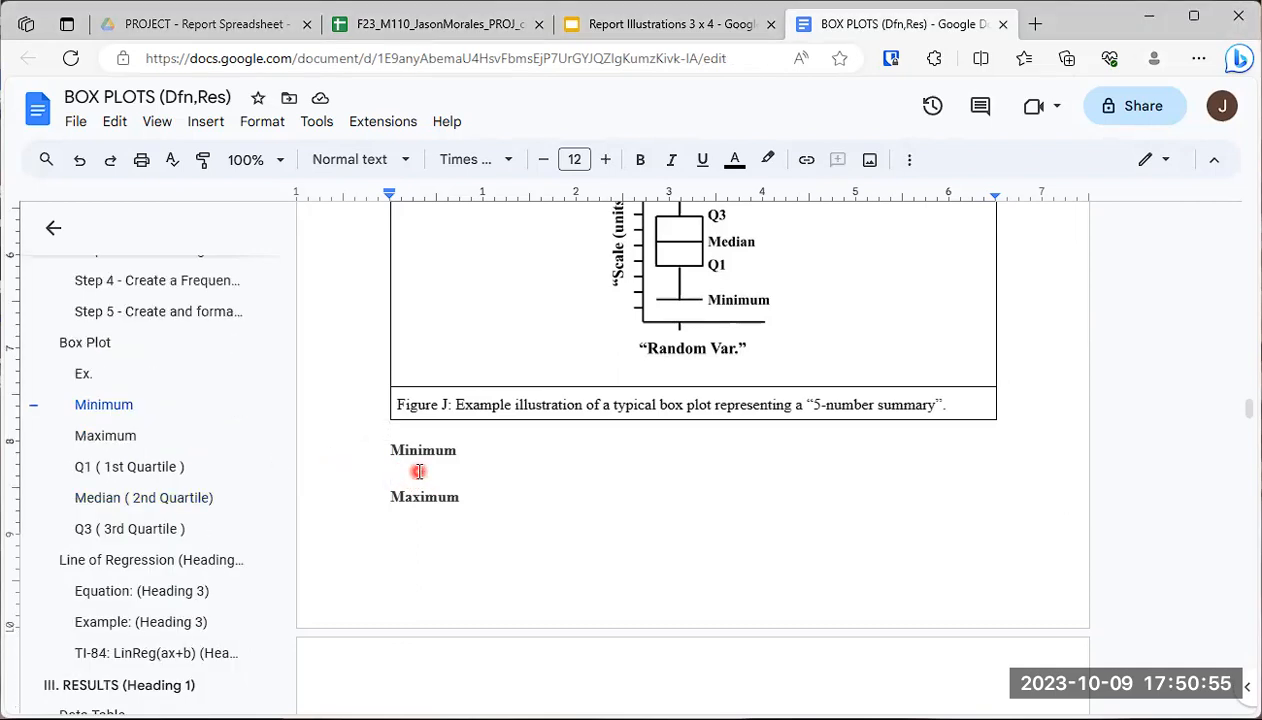
type("Nam ut eros mollis, convallis leo non, feugiat nulla. Phasellus vitae metus laoreet sem malesuada ornare ut a neque. Nam commodo elit sed malesuada iaculis. Vivamus rutrum dictum augue dapibus dictum.")
scroll(474, 470, "up", 2)
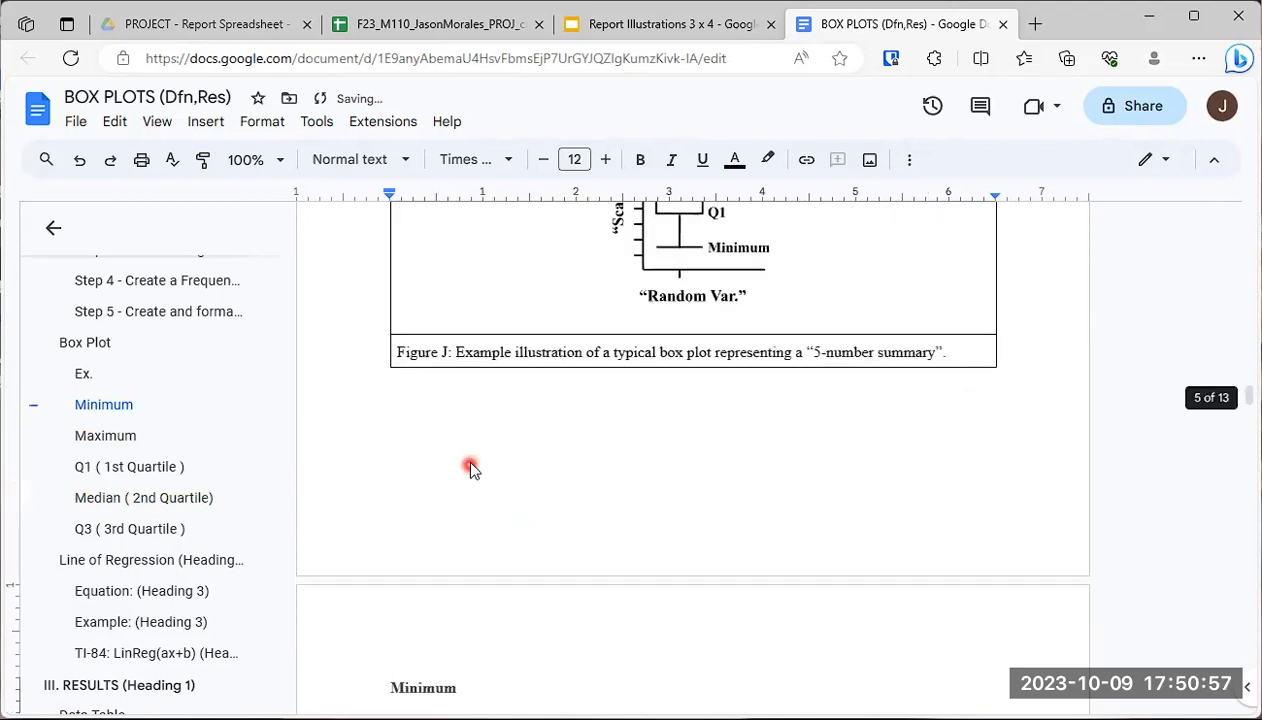
scroll(473, 453, "down", 5)
key("BackSpace")
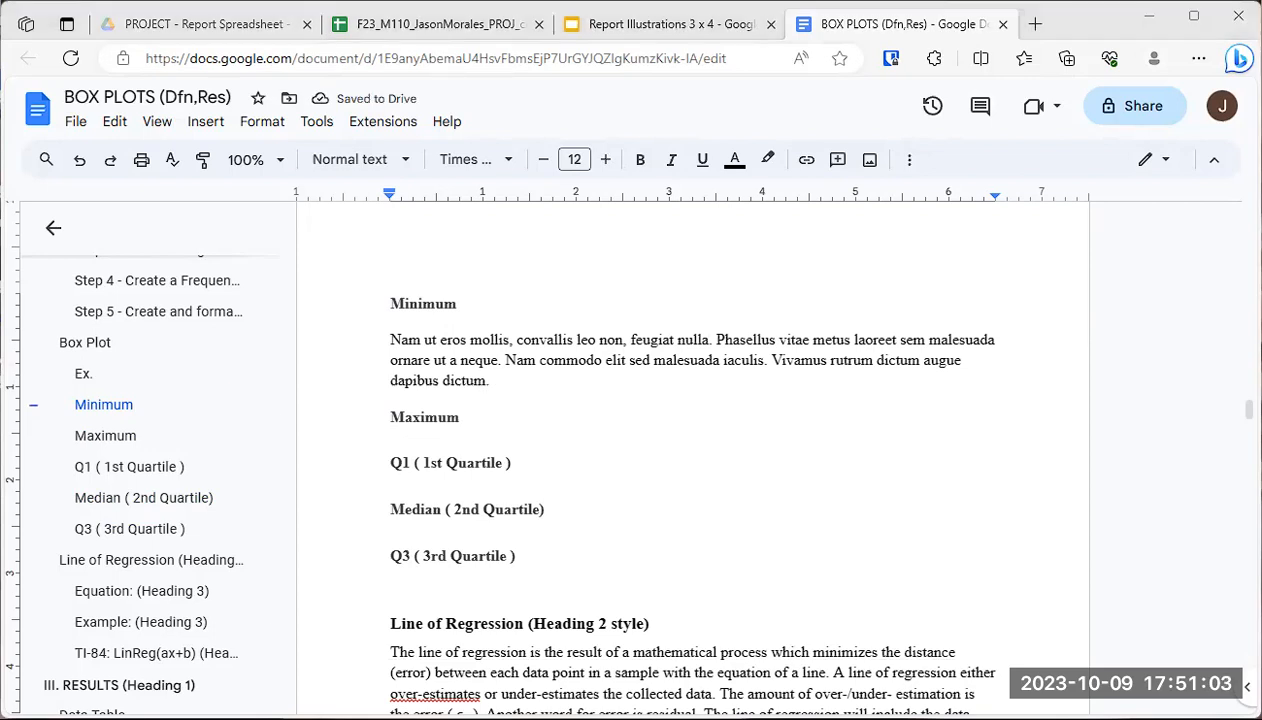
Insert the same "Nam ut eros mollis" placeholder paragraph under the Maximum and Q1 headings, removing the extra blank line after each.
left_click(460, 434)
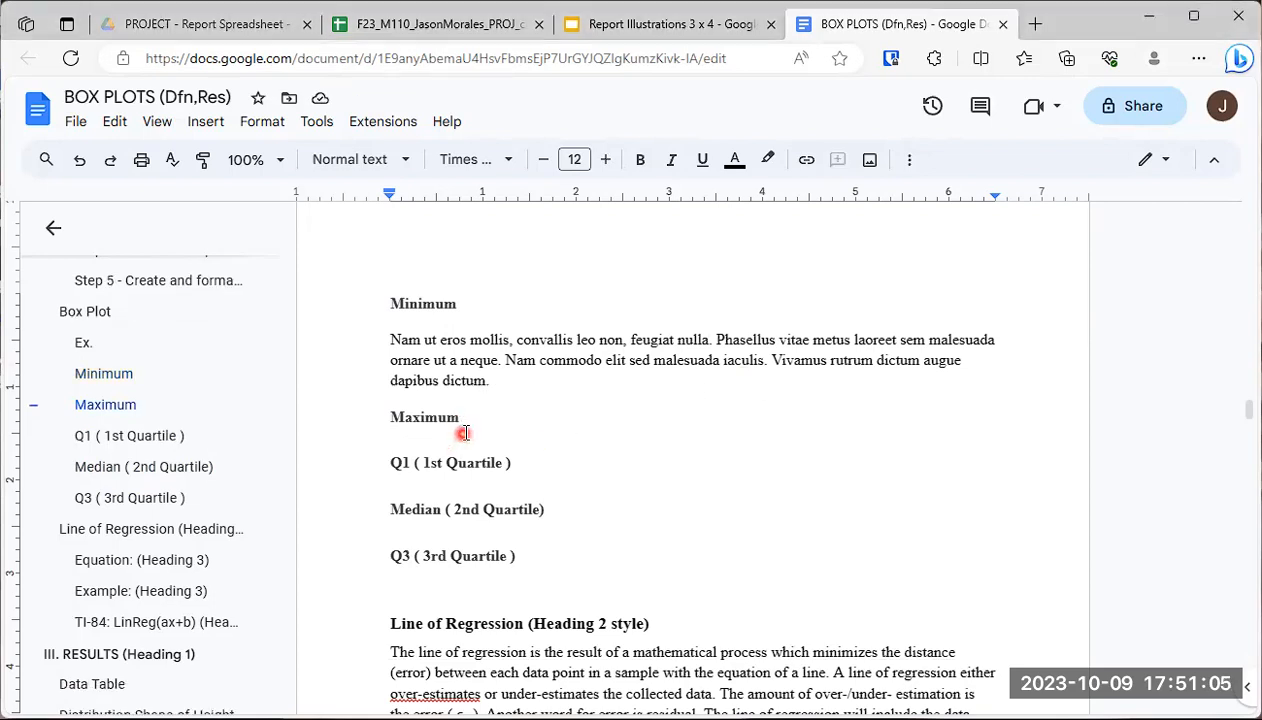
type("Nam ut eros mollis, convallis leo non, feugiat nulla. Phasellus vitae metus laoreet sem malesuada ornare ut a neque. Nam commodo elit sed malesuada iaculis. Vivamus rutrum dictum augue dapibus dictum.")
key("BackSpace")
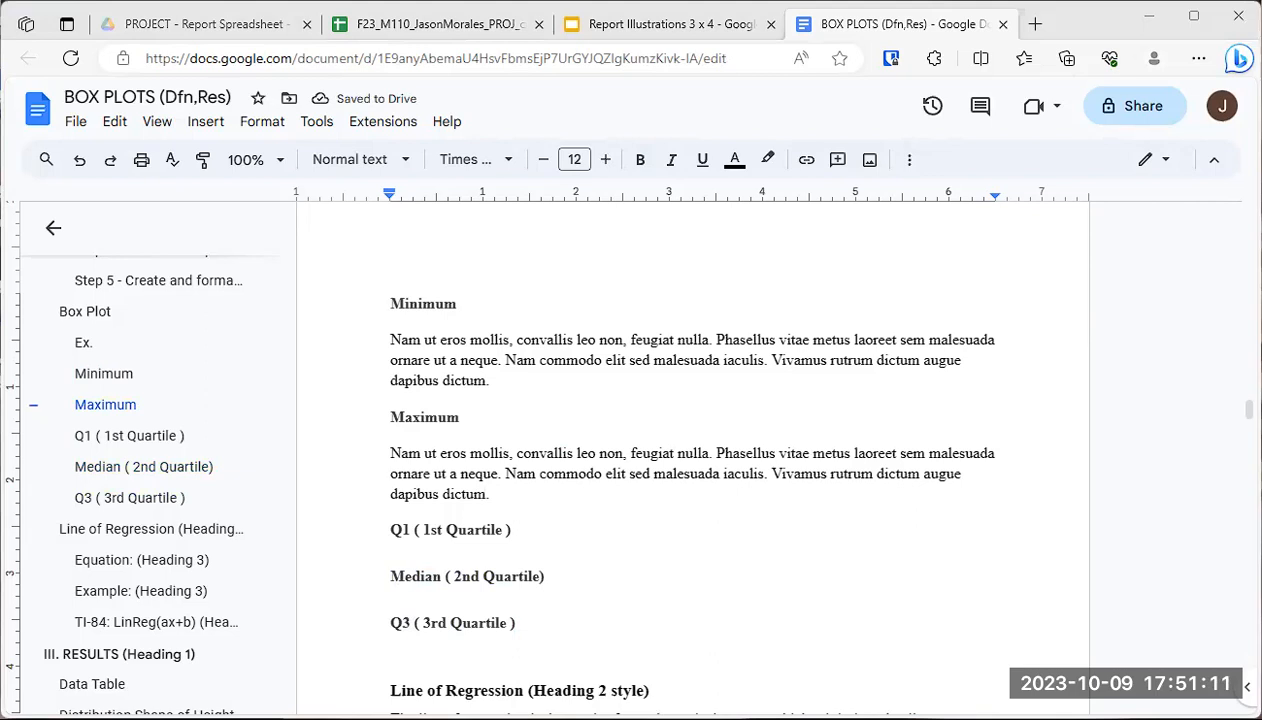
scroll(637, 422, "down", 3)
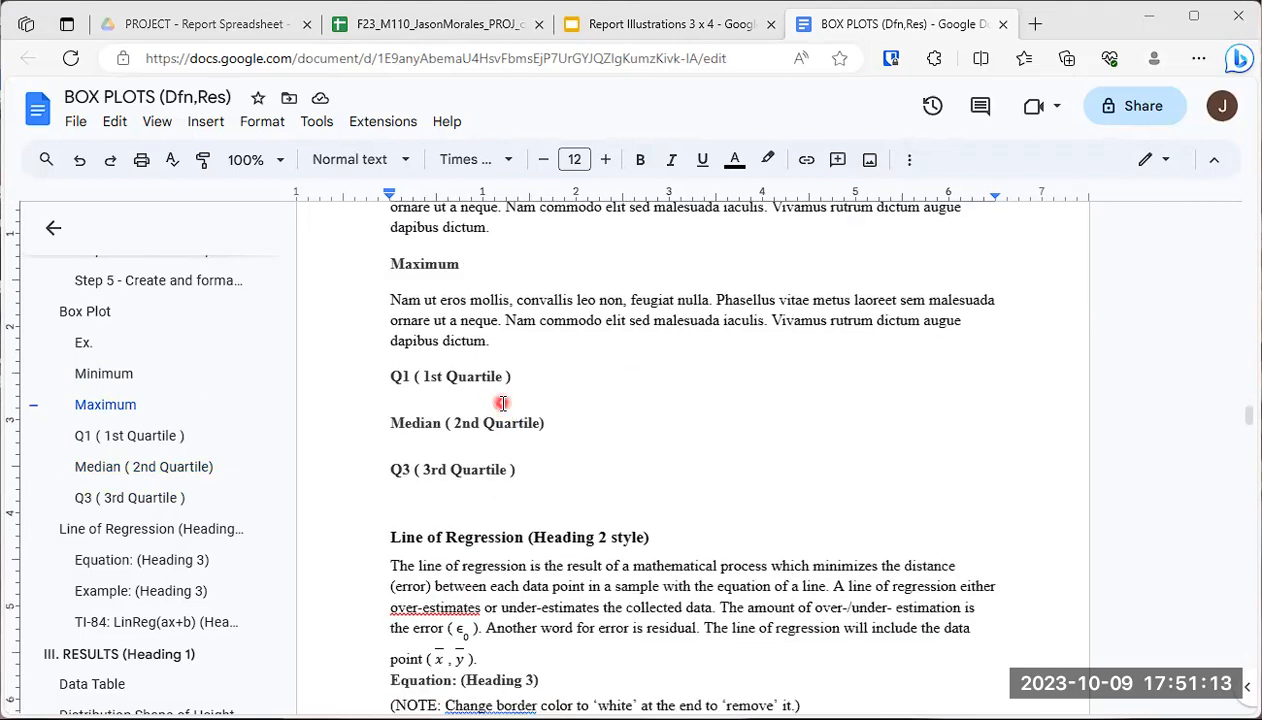
left_click(529, 400)
type("Nam ut eros mollis, convallis leo non, feugiat nulla. Phasellus vitae metus laoreet sem malesuada ornare ut a neque. Nam commodo elit sed malesuada iaculis. Vivamus rutrum dictum augue dapibus dictum.")
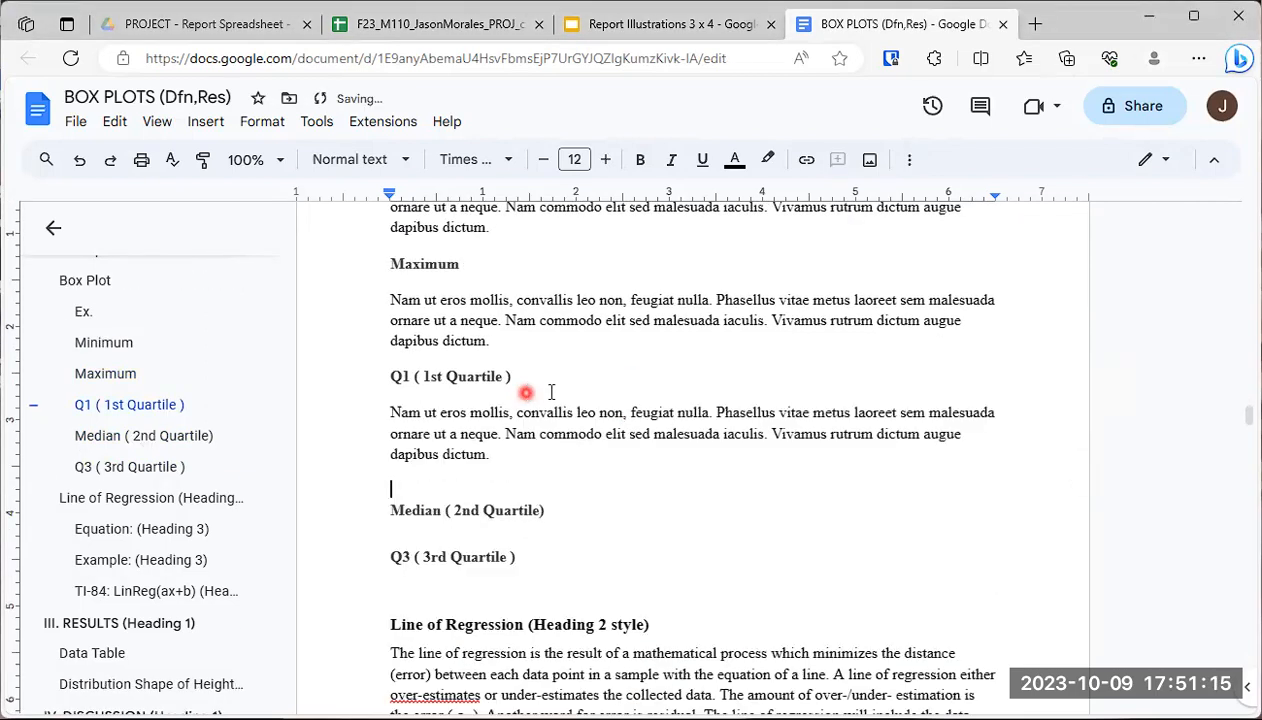
key("BackSpace")
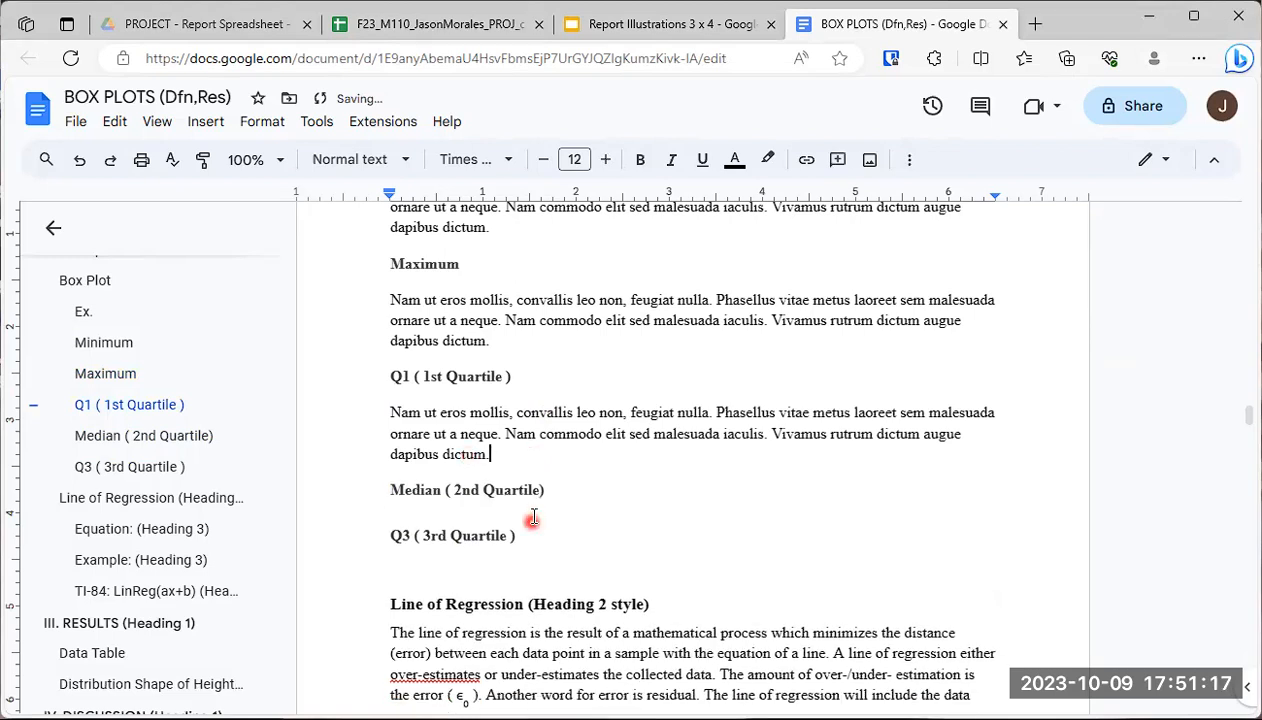
Insert the "Nam ut eros mollis" placeholder paragraph under the Median heading without a trailing blank line, and under the Q3 heading.
left_click(524, 514)
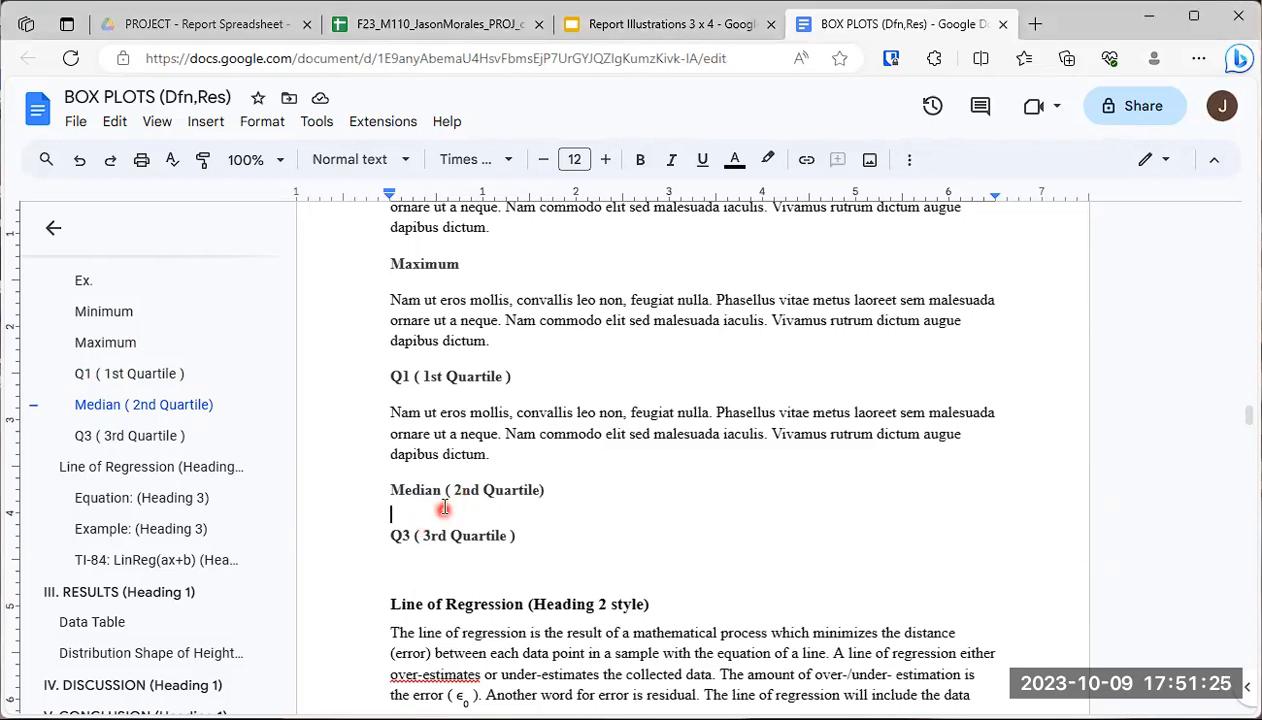
type("Nam ut eros mollis, convallis leo non, feugiat nulla. Phasellus vitae metus laoreet sem malesuada ornare ut a neque. Nam commodo elit sed malesuada iaculis. Vivamus rutrum dictum augue dapibus dictum.")
key("BackSpace")
scroll(490, 508, "down", 2)
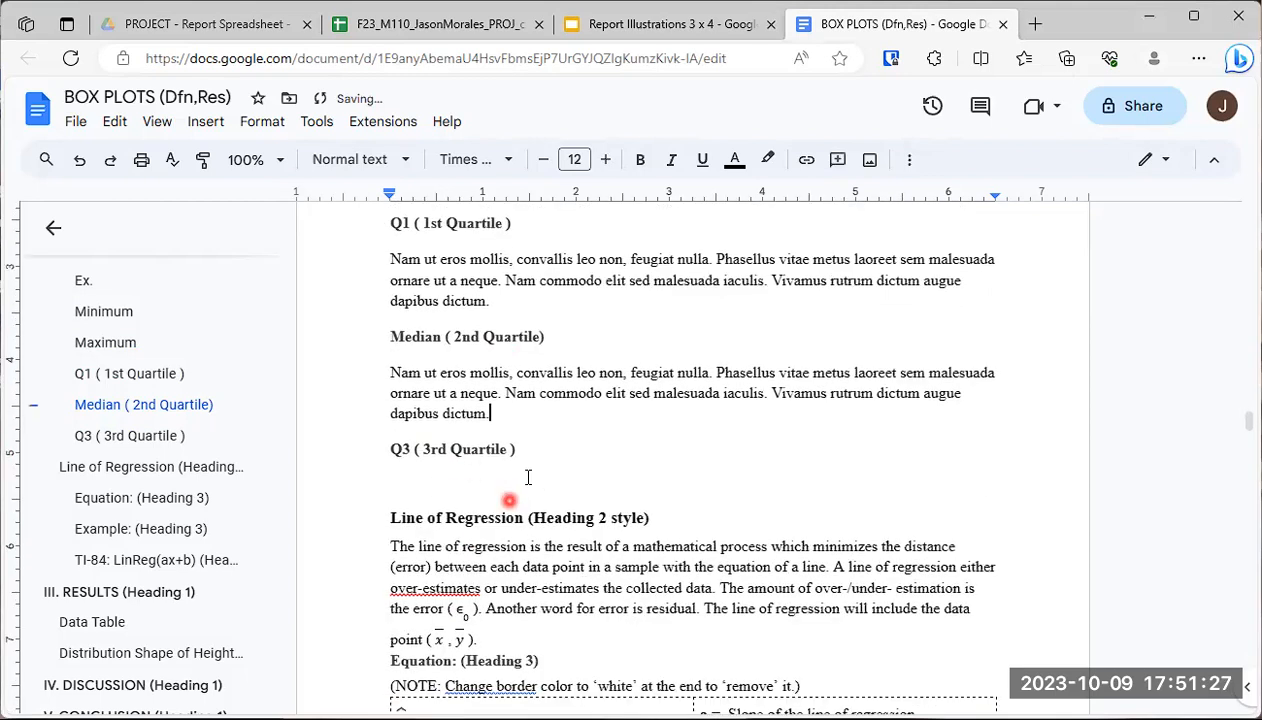
left_click(531, 469)
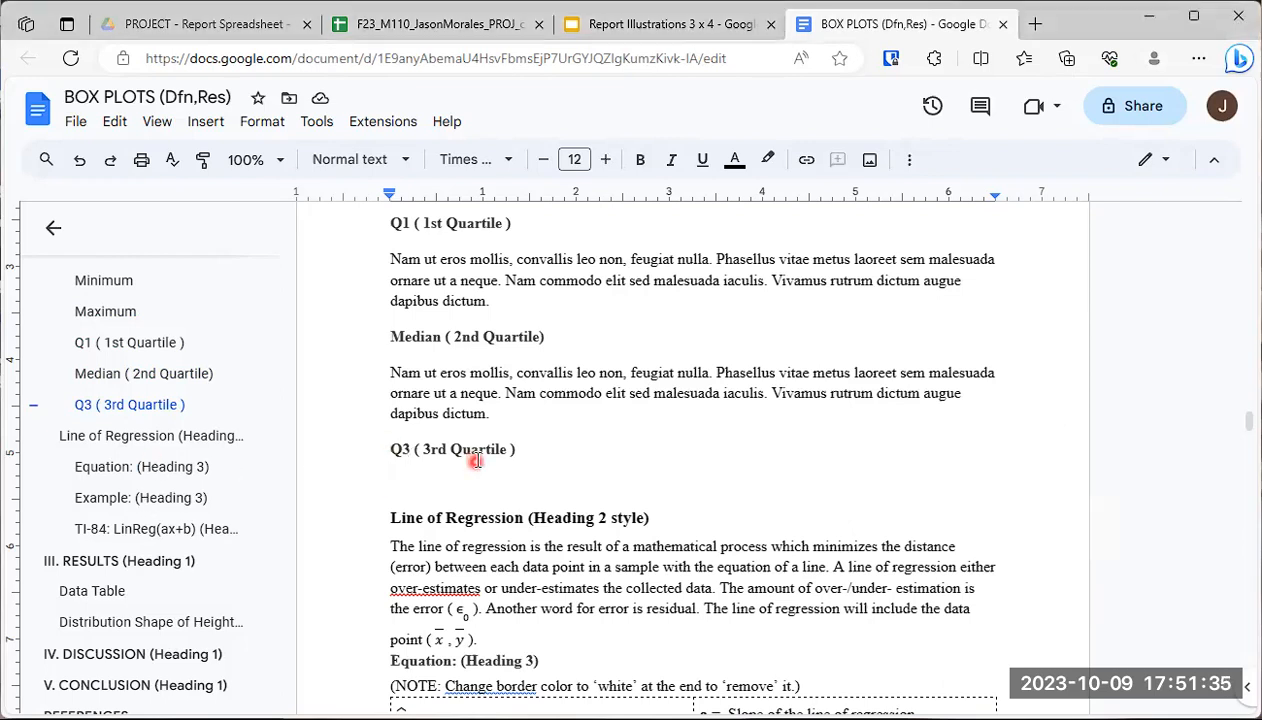
type("Nam ut eros mollis, convallis leo non, feugiat nulla. Phasellus vitae metus laoreet sem malesuada ornare ut a neque. Nam commodo elit sed malesuada iaculis. Vivamus rutrum dictum augue dapibus dictum.")
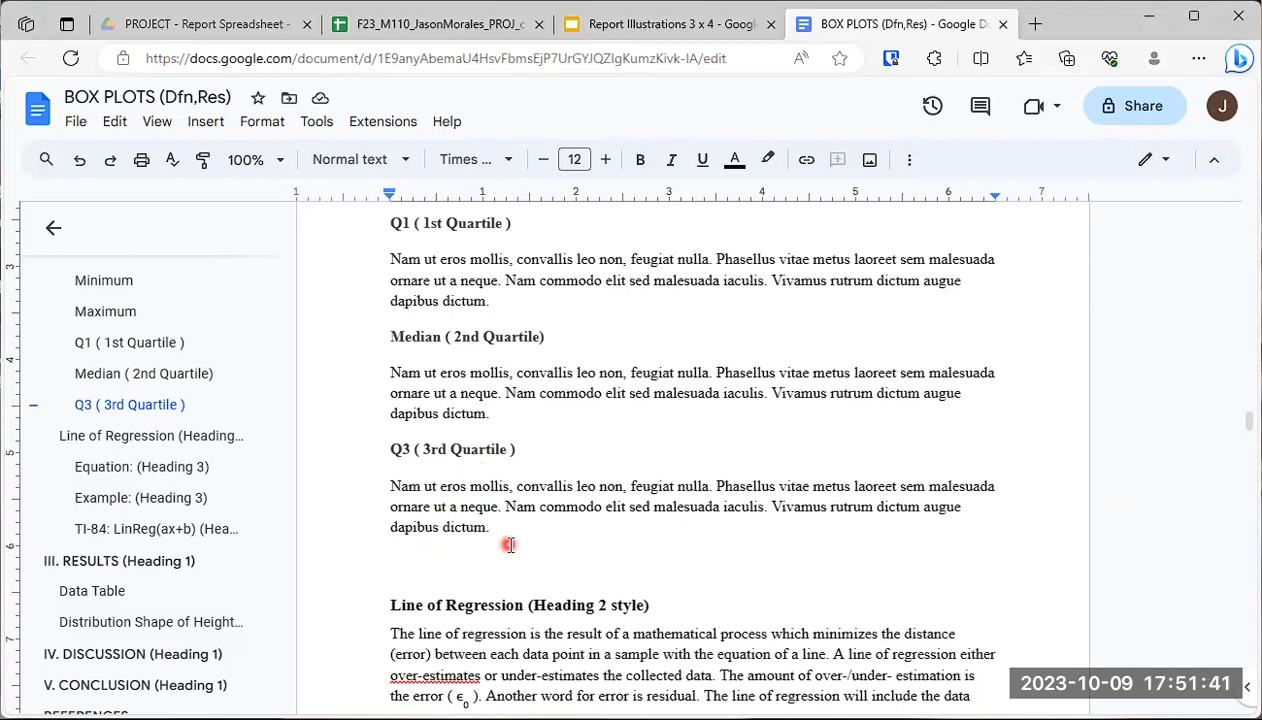
Add the line "The “Middle 50%” of the data" below the Q3 paragraph, followed by a new blank line.
type("The")
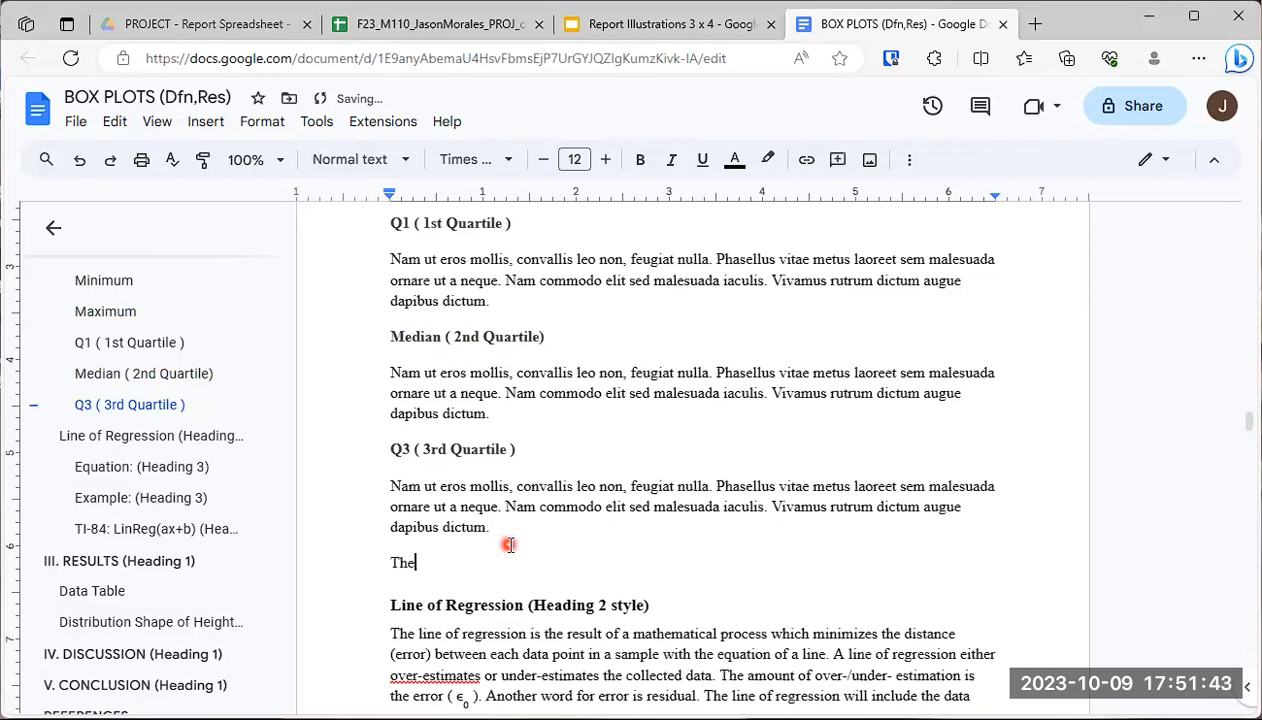
type(" \"Middle 50%")
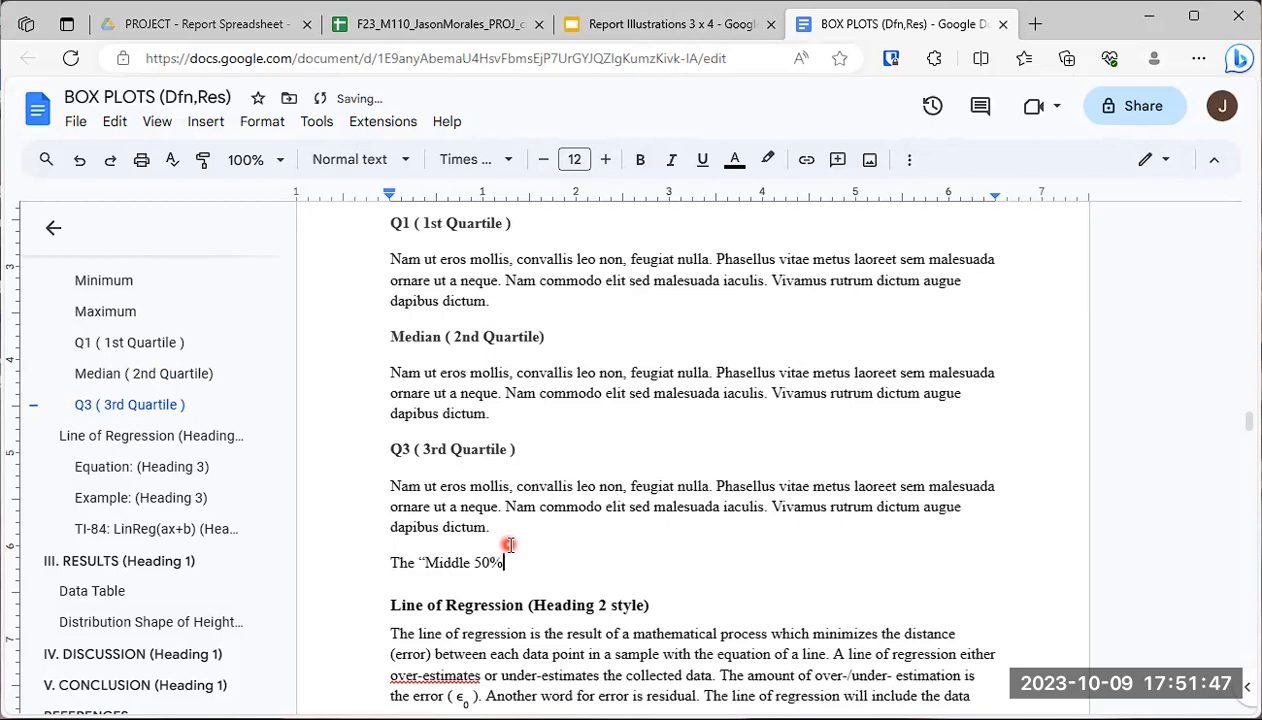
type("\" of ")
type("the data")
key("Return")
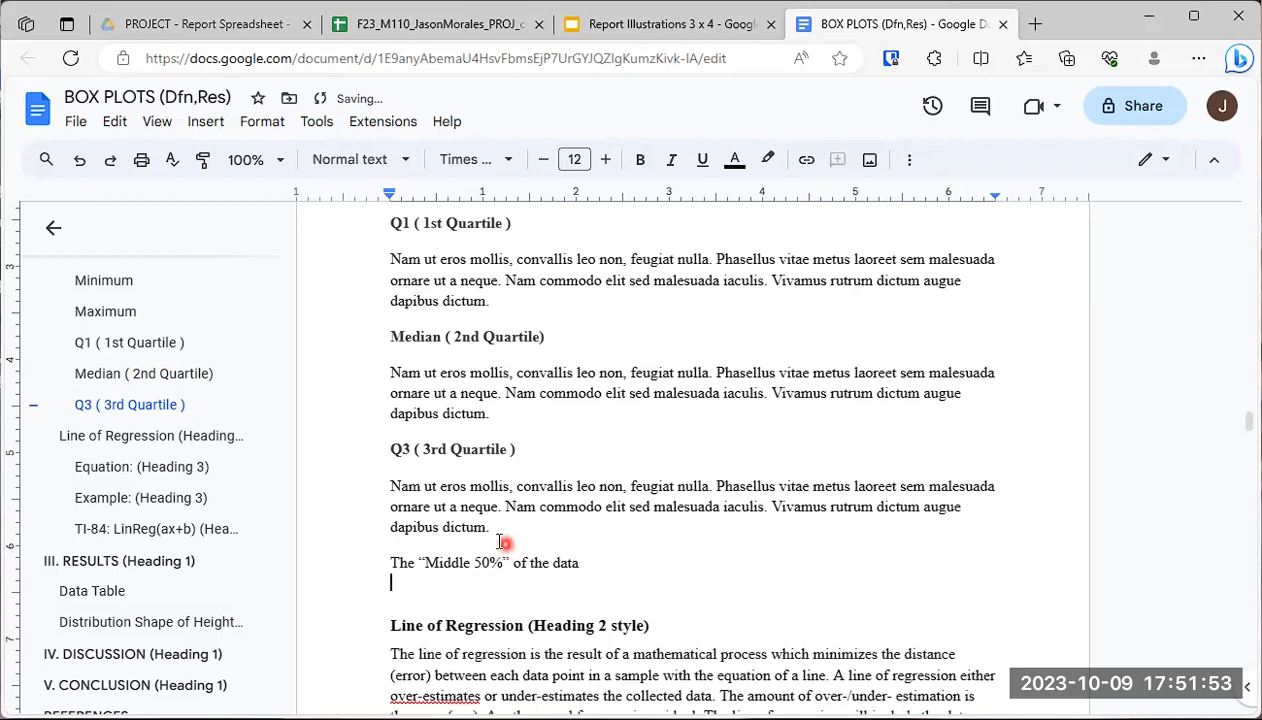
Apply the Heading 3 style to the line "The “Middle 50%” of the data".
left_click_drag(344, 563, 608, 562)
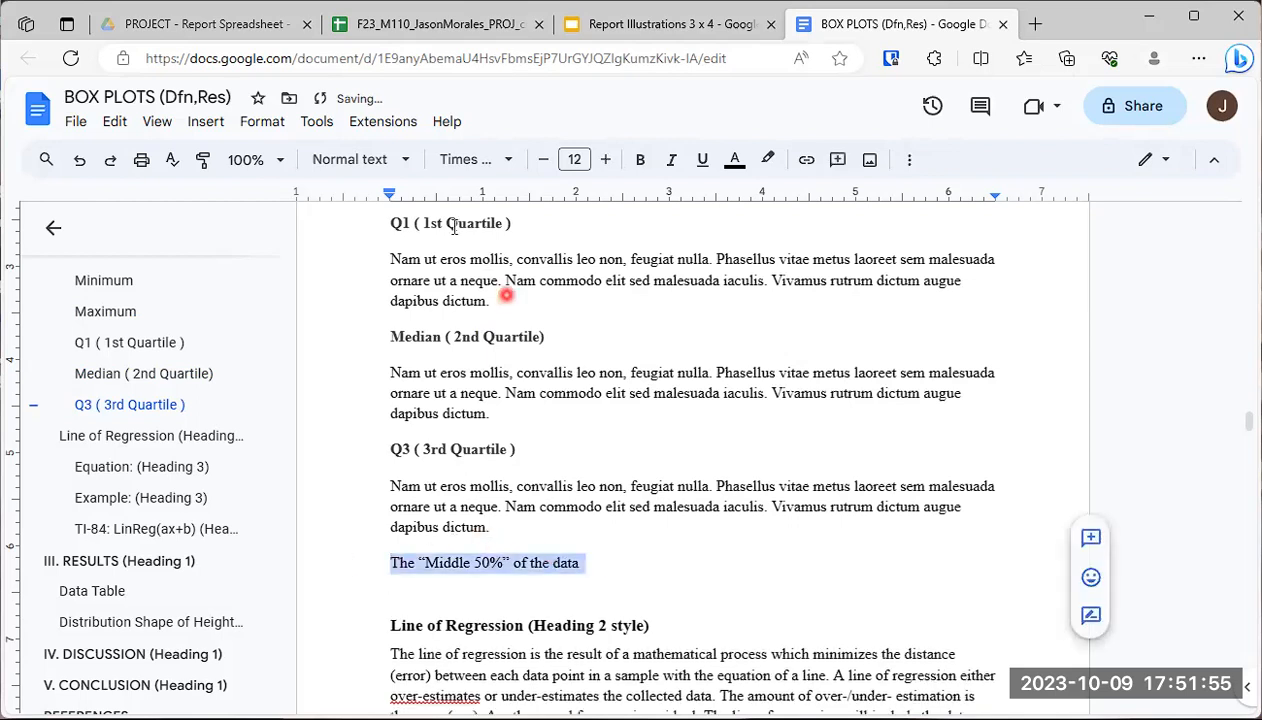
left_click(411, 165)
mouse_move(411, 554)
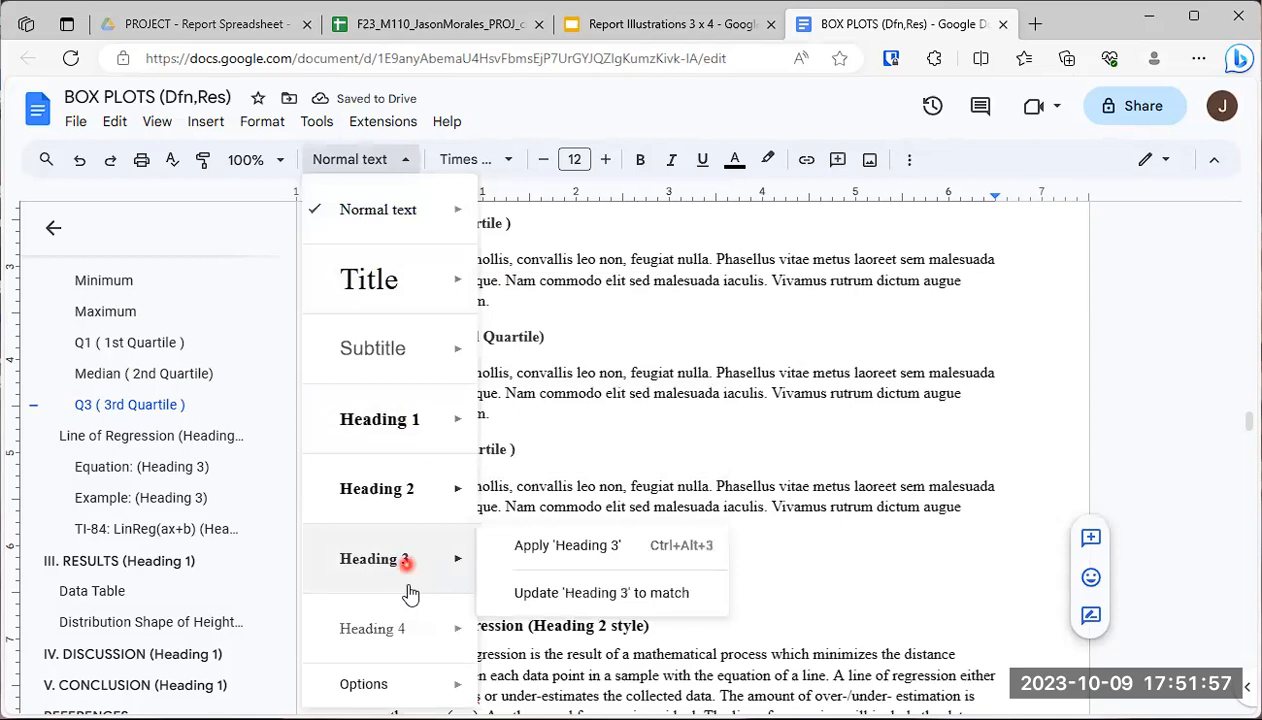
left_click(527, 546)
scroll(611, 385, "down", 3)
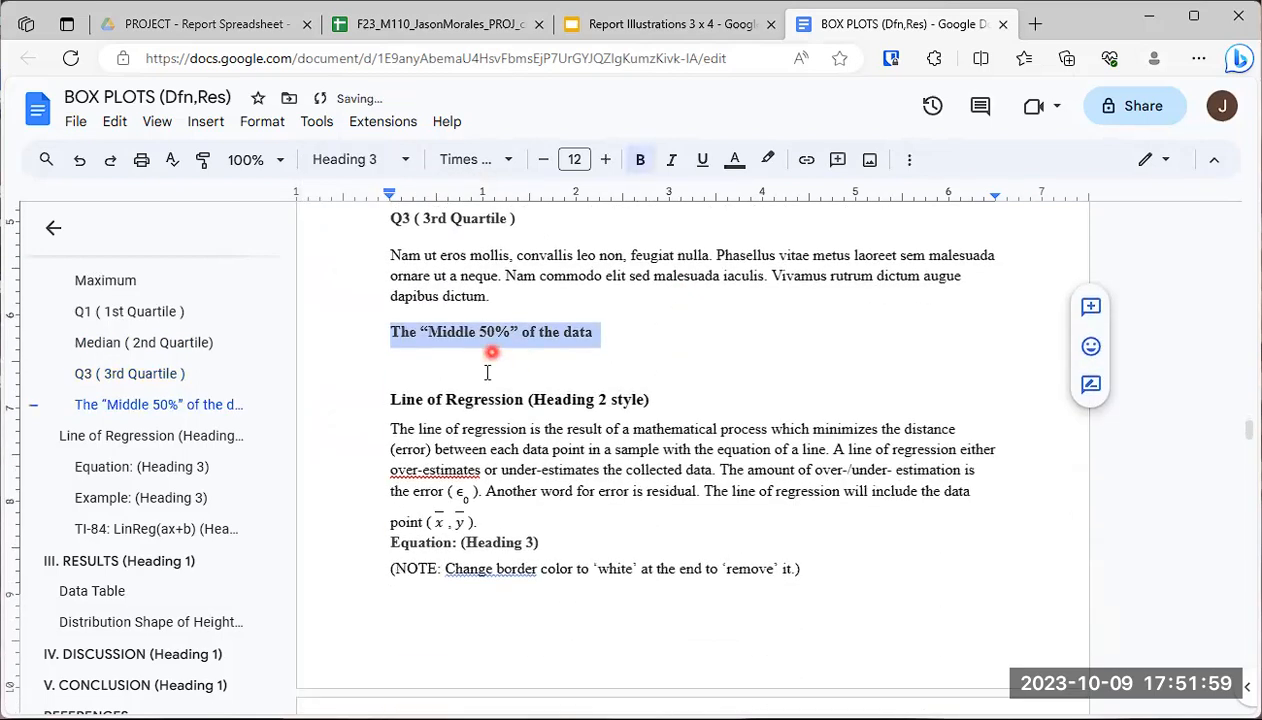
left_click(478, 373)
left_click(450, 361)
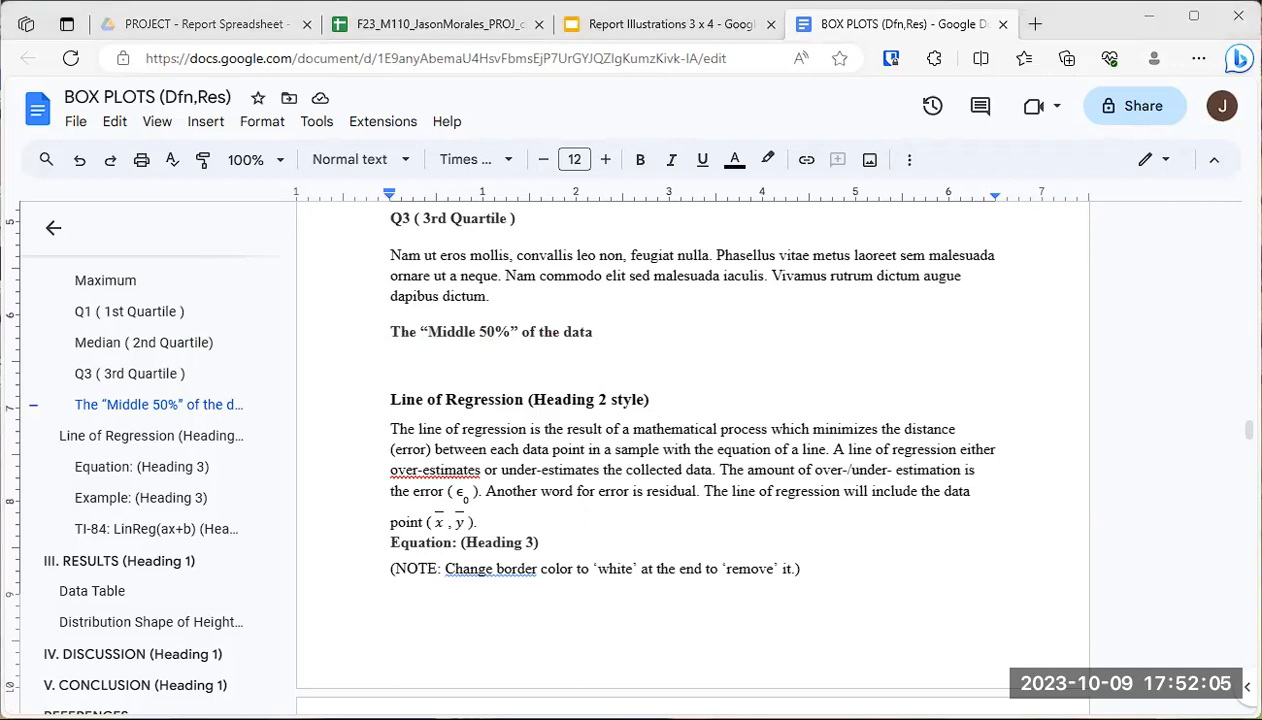
left_click(429, 355)
double_click(443, 353)
type("Quisque vel enim sed lorem vulputate vulputate eget pretium eros. Praesent feugiat nunc non massa eleifend, ut cursus est vestibulum. Donec a tincidunt nulla, eu commodo arcu. Donec a mollis nunc. Pellentesque habitant morbi tristique senectus et netus et malesuada fames ac turpis egestas. Praesent non imperdiet nunc, at commodo sem.")
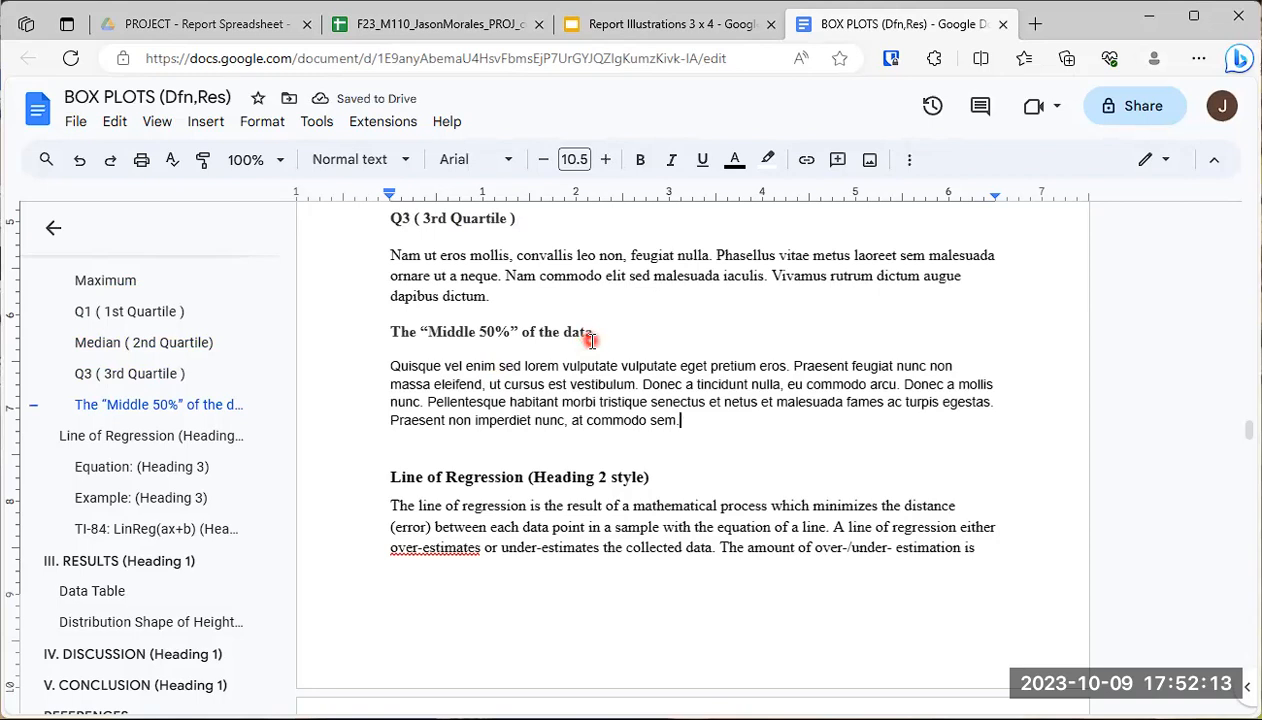
key("ctrl+z")
key("ctrl+z")
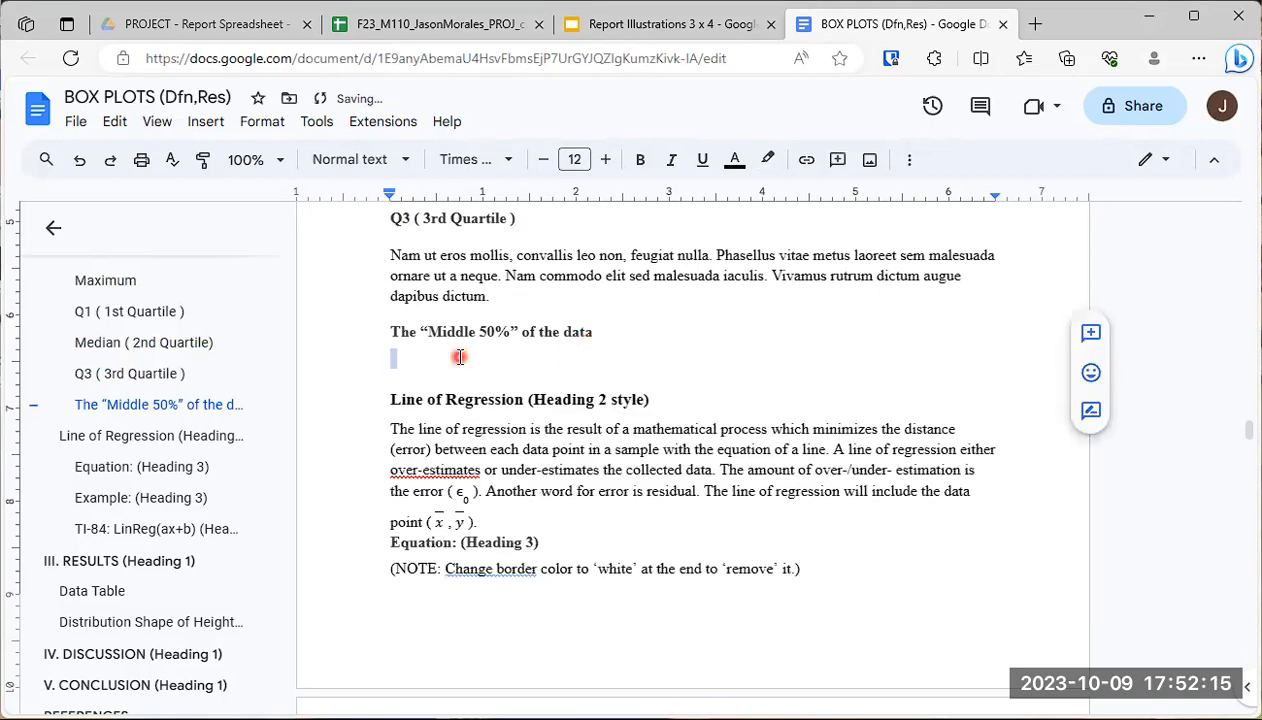
Insert the placeholder paragraph beginning "Quisque vel enim sed lorem" under the “Middle 50%” heading, matching the document's 12 pt Times text.
type("Quisque vel enim sed lorem vulputate vulputate eget pretium eros. Praesent feugiat nunc non massa eleifend, ut cursus est vestibulum. Donec a tincidunt nulla, eu commodo arcu. Donec a mollis nunc. Pellentesque habitant morbi tristique senectus et netus et malesuada fames ac turpis egestas. Praesent non imperdiet nunc, at commodo sem.")
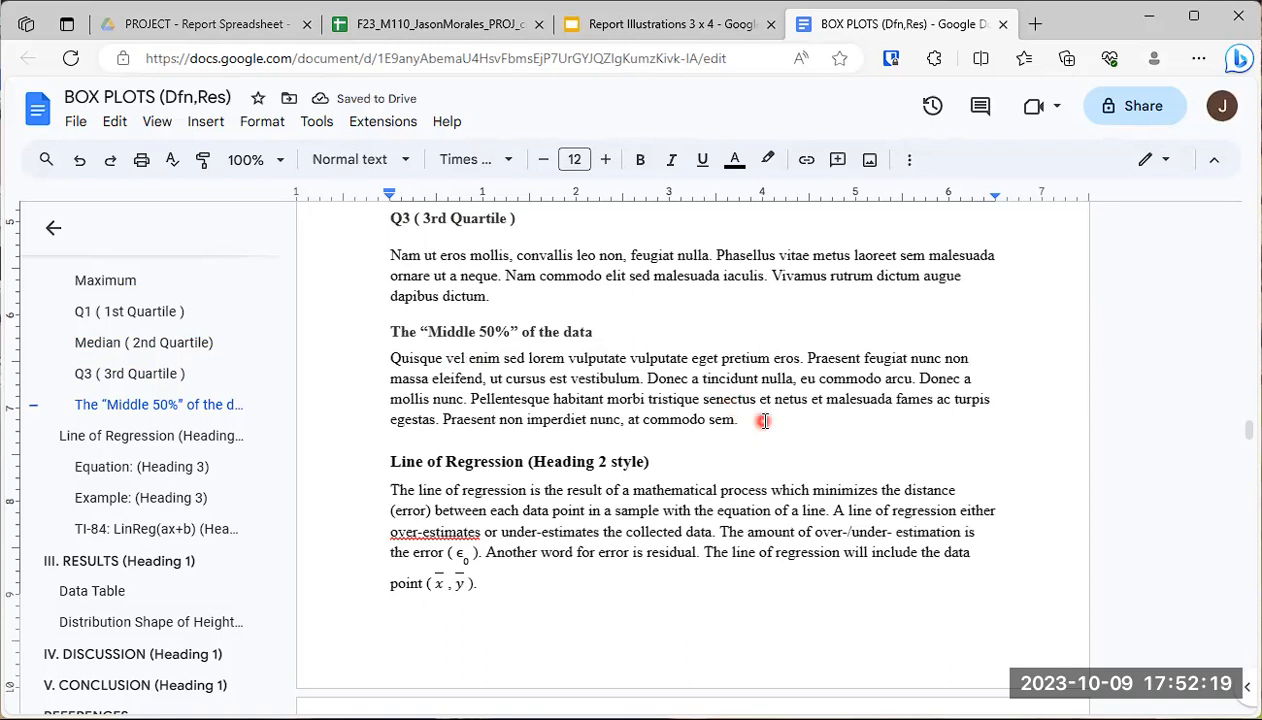
double_click(761, 423)
Add the line "Using Box Plots to determine Left/Right Skewness of the data distribution" below the “Middle 50%” paragraph, followed by a new blank line.
middle_click(760, 423)
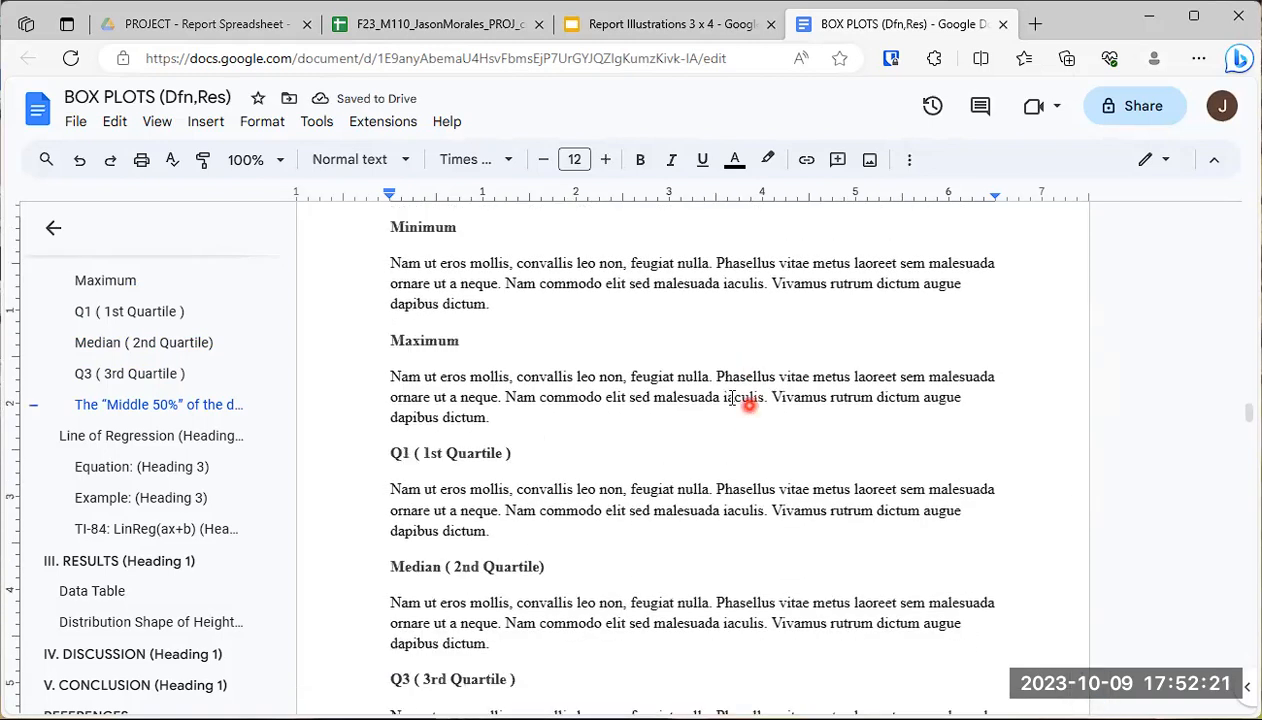
middle_click(718, 400)
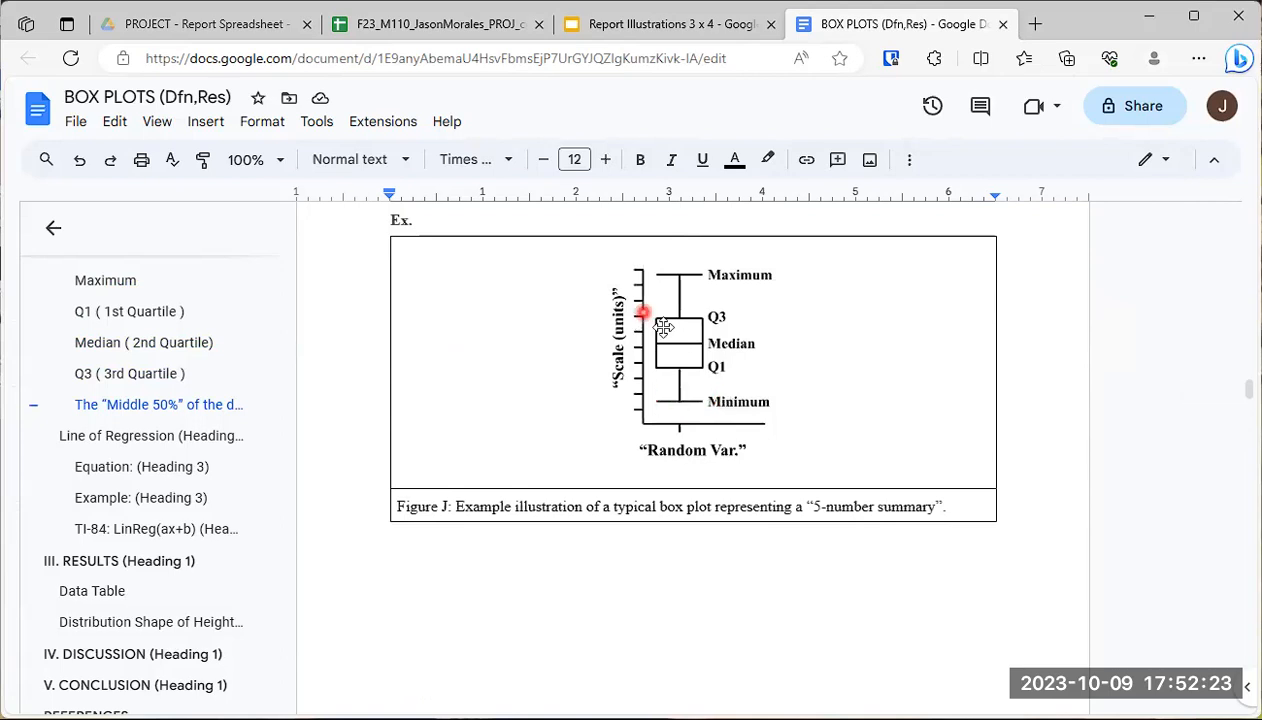
scroll(685, 380, "down", 5)
scroll(685, 382, "down", 9)
scroll(678, 388, "up", 3)
scroll(676, 388, "up", 2)
key("Return")
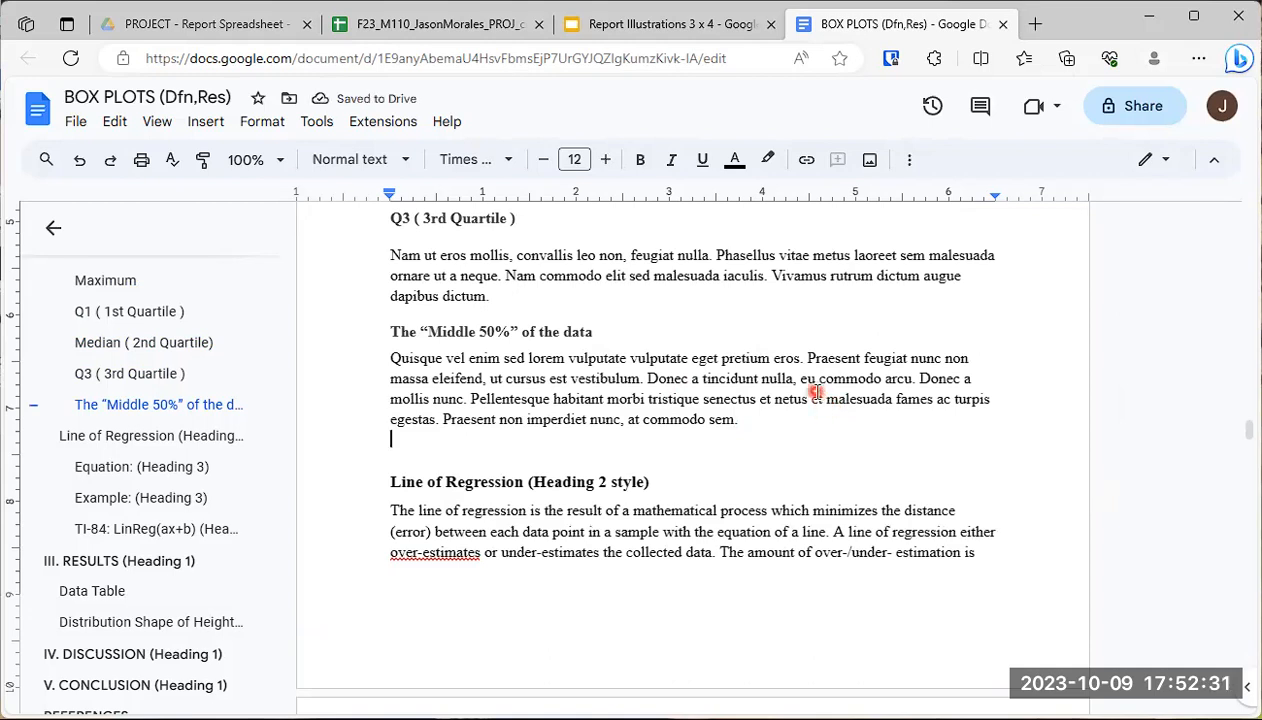
key("Return")
type("Using Box")
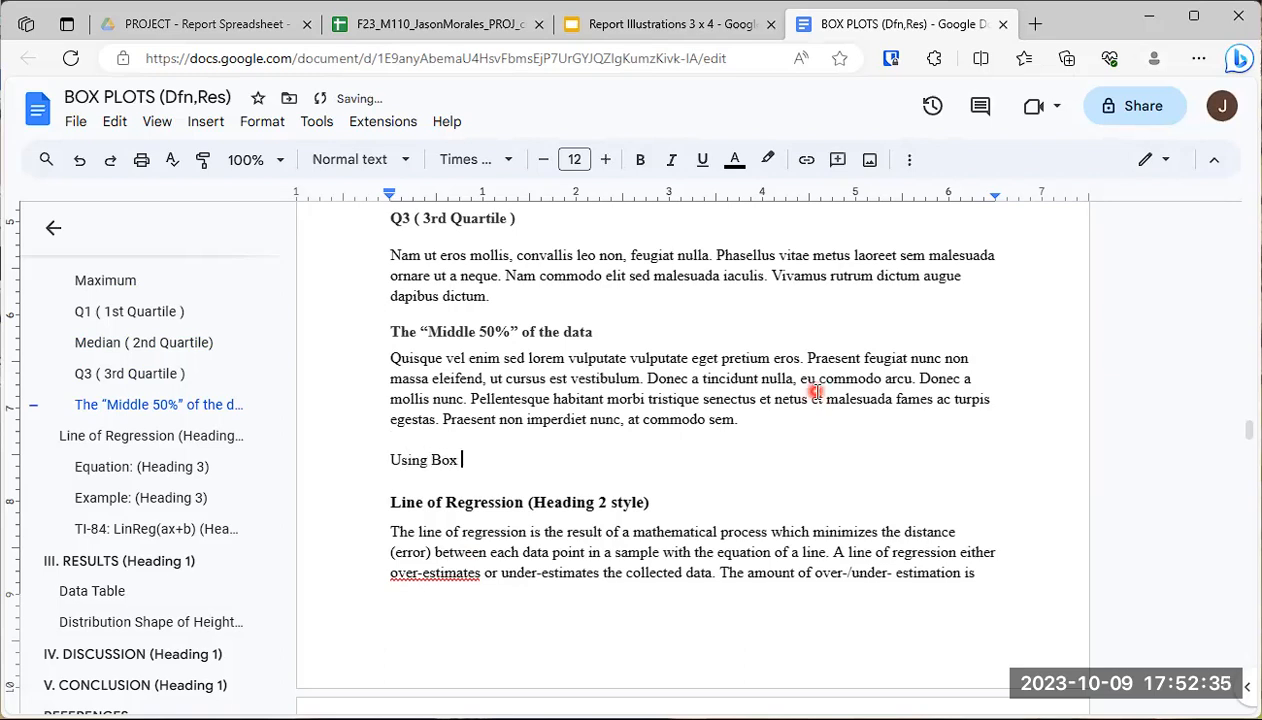
type(" Plots to determine Left/Righ")
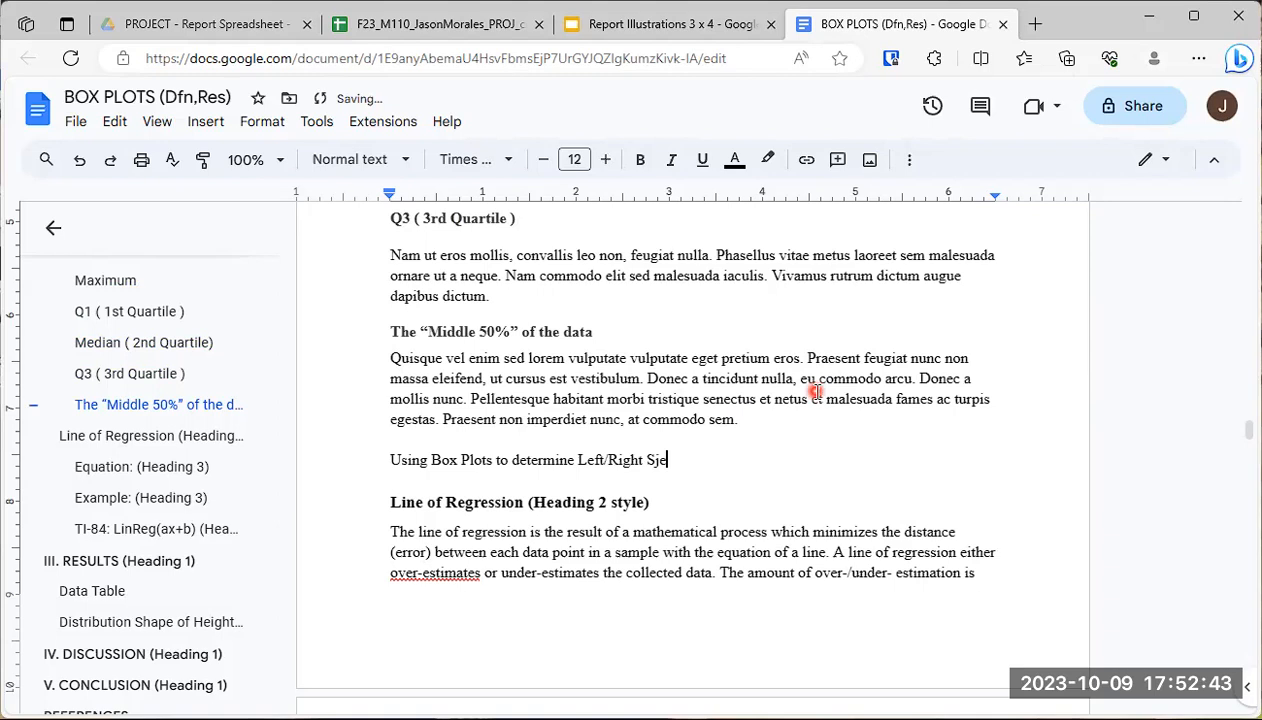
type("t Skewness of teh ")
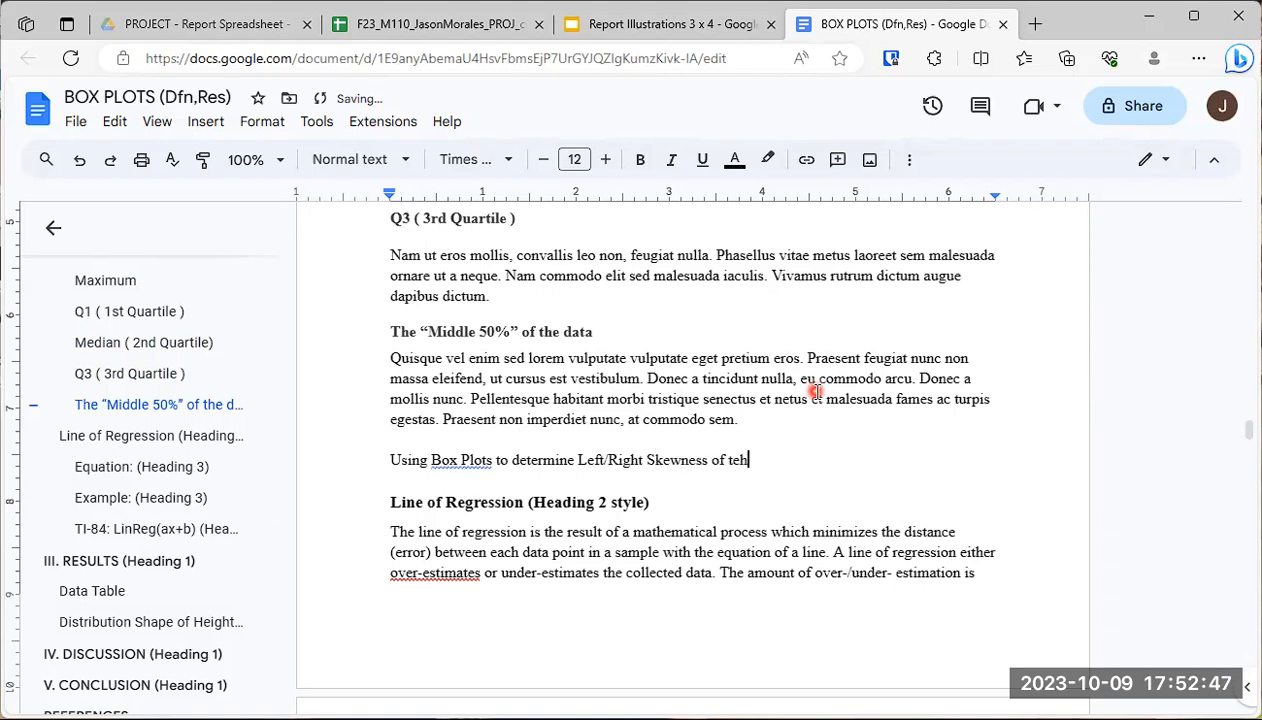
key("BackSpace")
key("BackSpace")
key("BackSpace")
type("he data distribution")
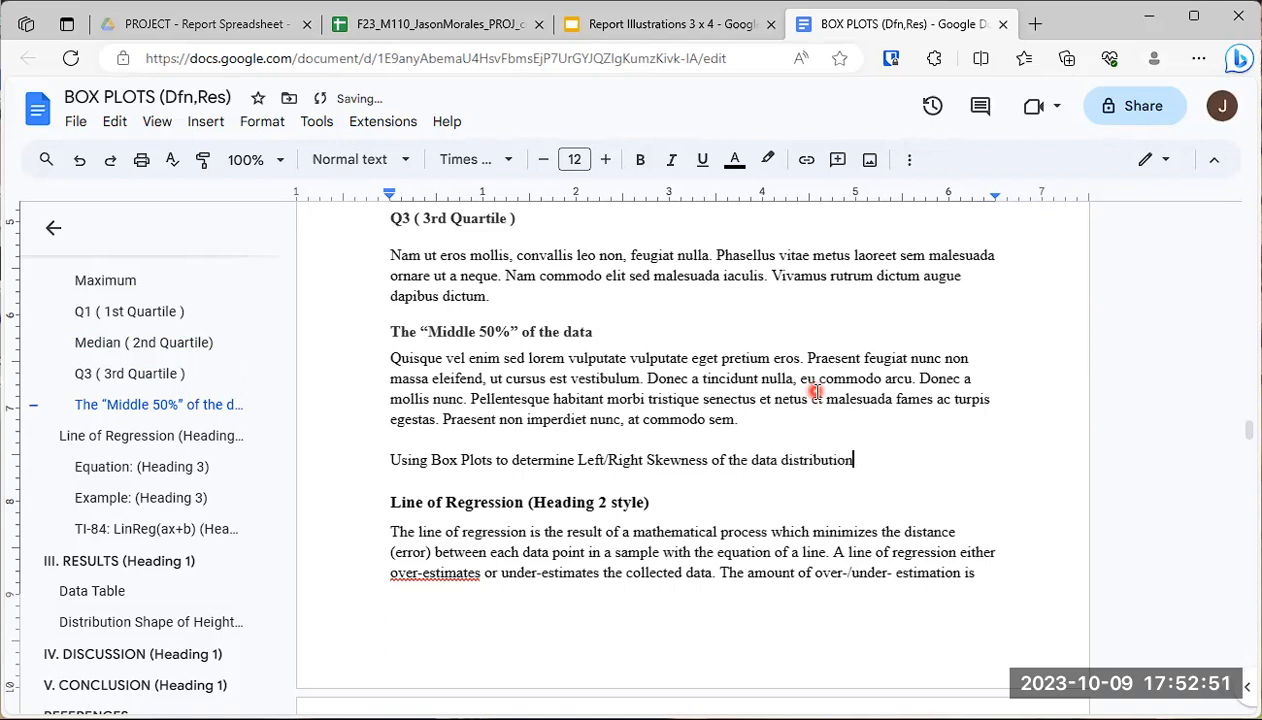
key("Return")
Apply the Heading 3 style to the line "Using Box Plots to determine Left/Right Skewness of the data distribution".
left_click(389, 461)
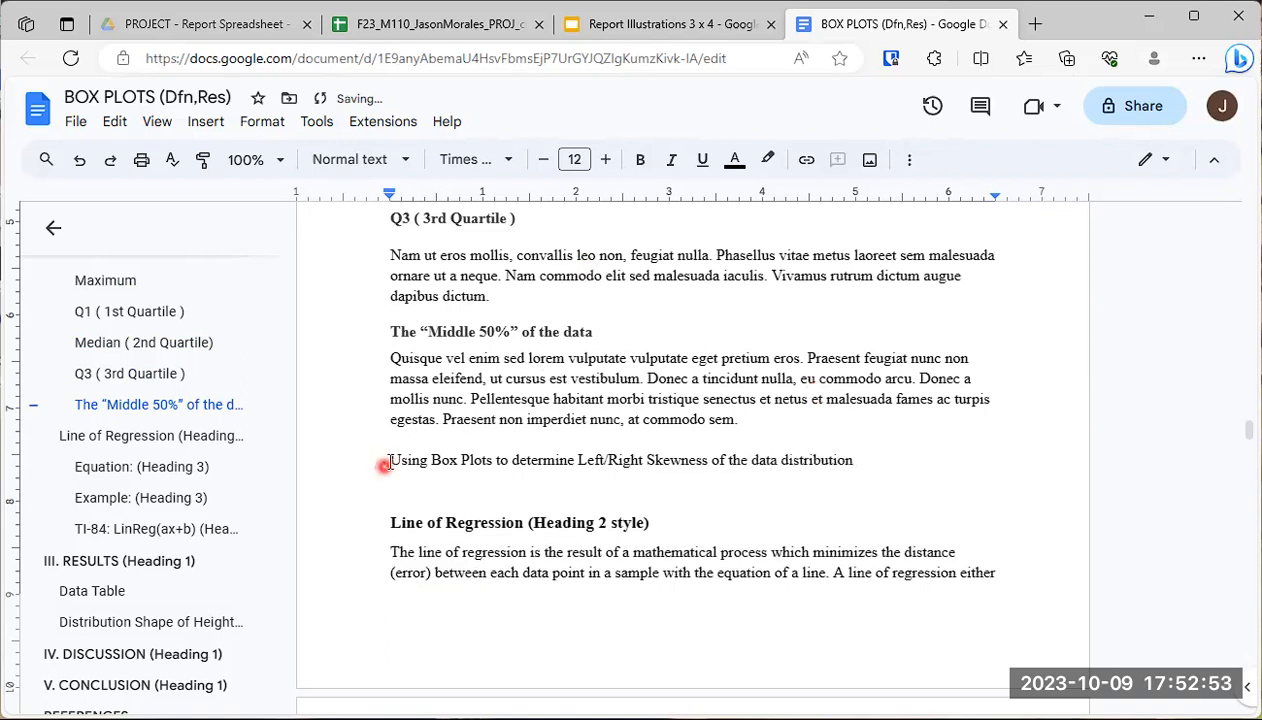
left_click_drag(521, 462, 900, 458)
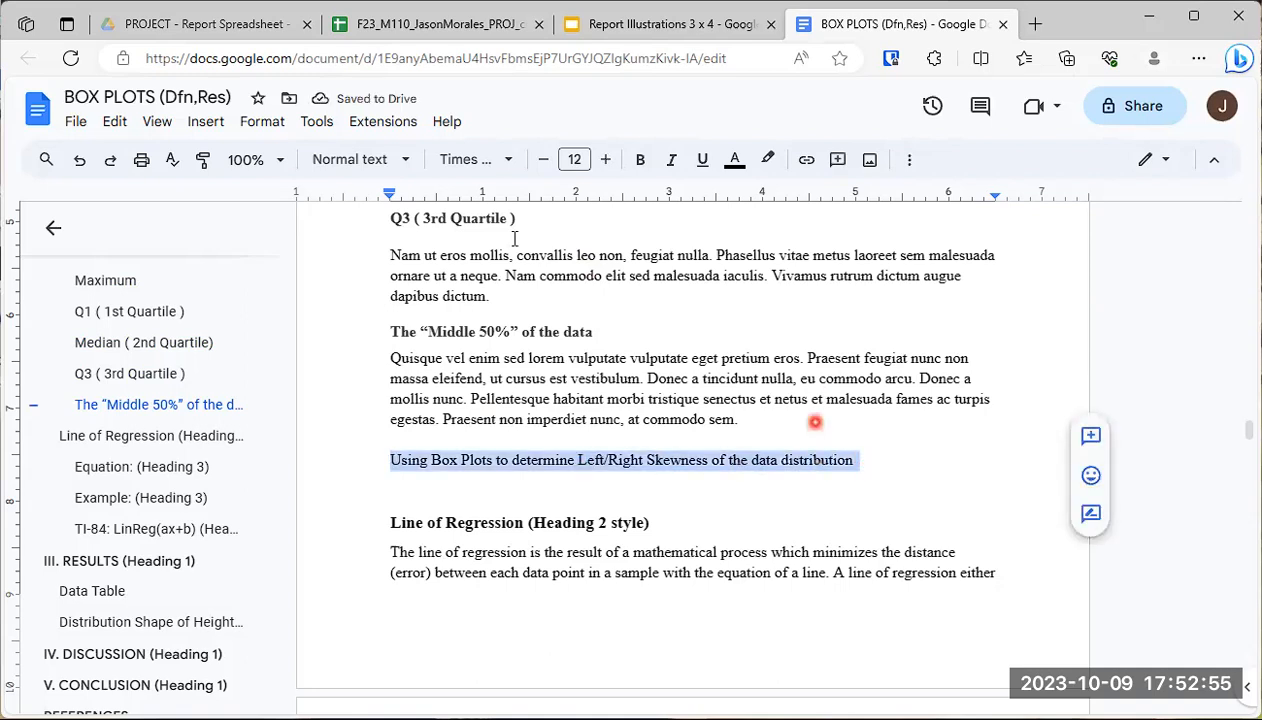
left_click(405, 160)
mouse_move(510, 571)
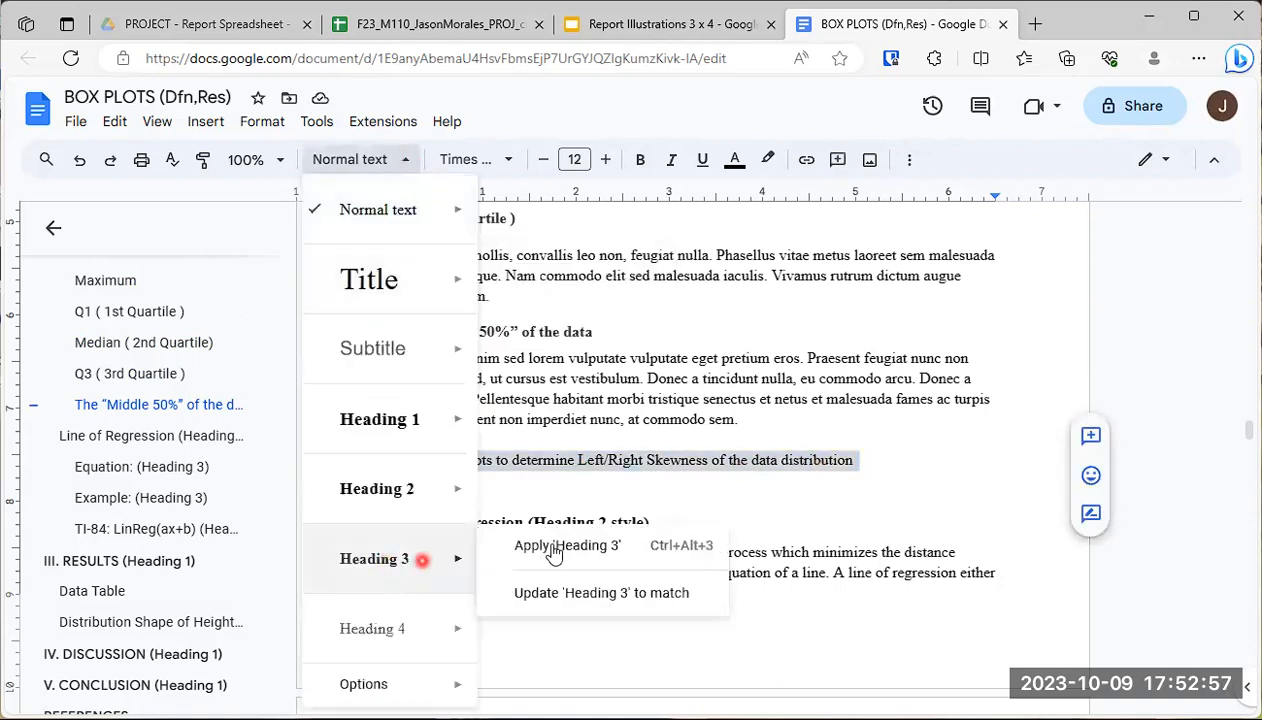
left_click(580, 545)
Insert the placeholder paragraph beginning "Lorem ipsum dolor sit amet" under the Left/Right Skewness heading, followed by a new blank line.
left_click(509, 487)
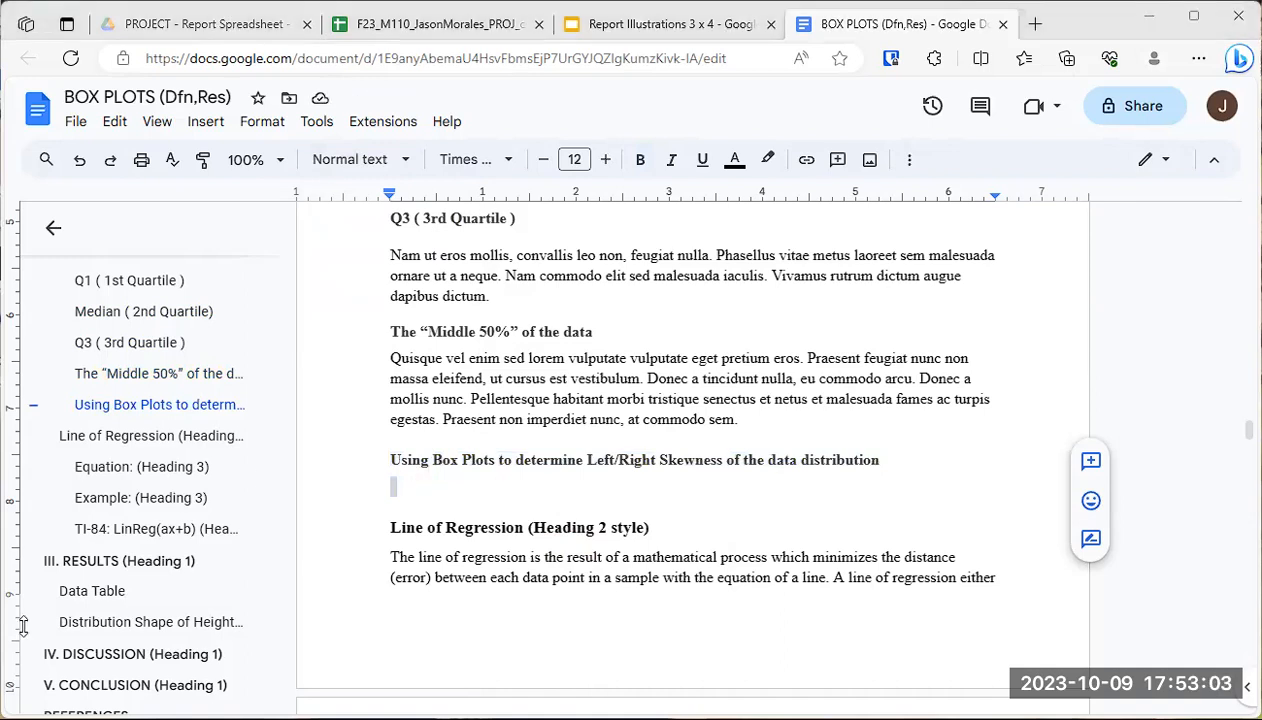
left_click(409, 487)
left_click(406, 486)
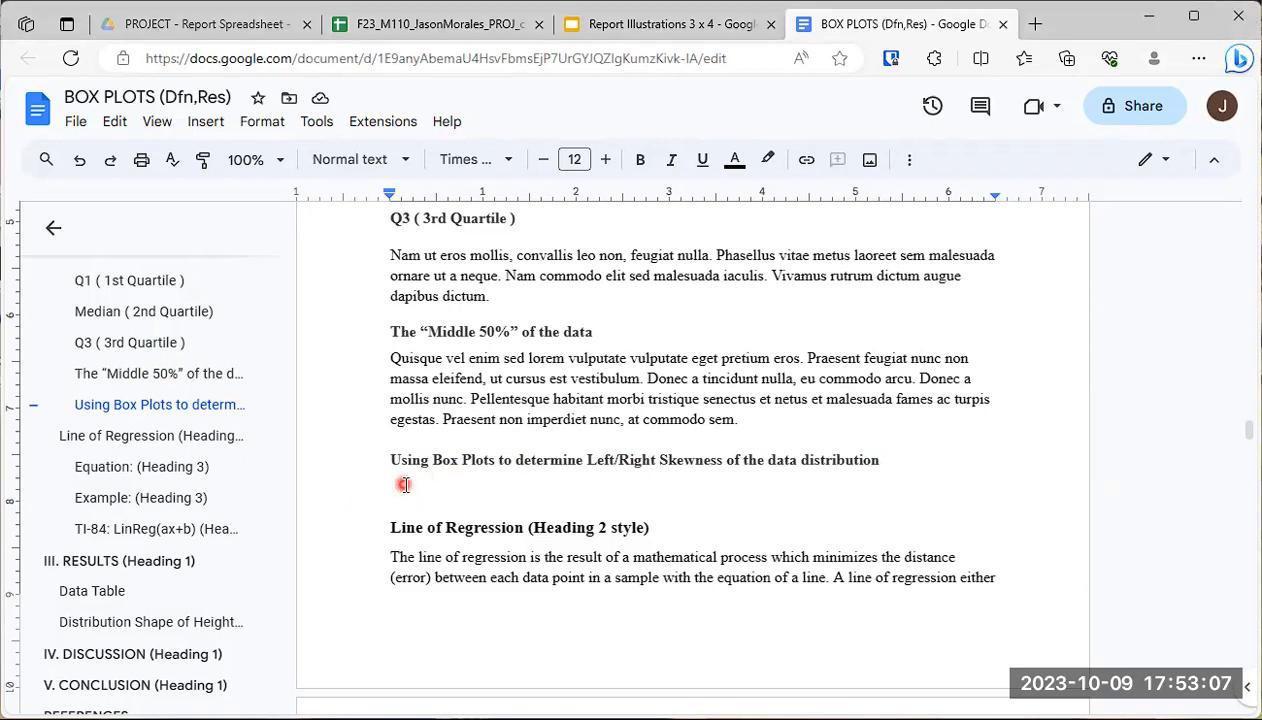
type("Lorem ipsum dolor sit amet, consectetur adipiscing elit. Sed eu ante sit amet felis mattis commodo. Quisque fringilla posuere egestas. Quisque vel enim sed lorem vulputate vulputate eget pretium eros. Praesent feugiat nunc non massa eleifend, ut cursus est vestibulum. Donec a tincidunt nulla, eu commodo arcu. Donec a mollis nunc. Pellentesque habitant morbi tristique senectus et netus et malesuada fames ac turpis egestas. Praesent non imperdiet nunc, at commodo sem.")
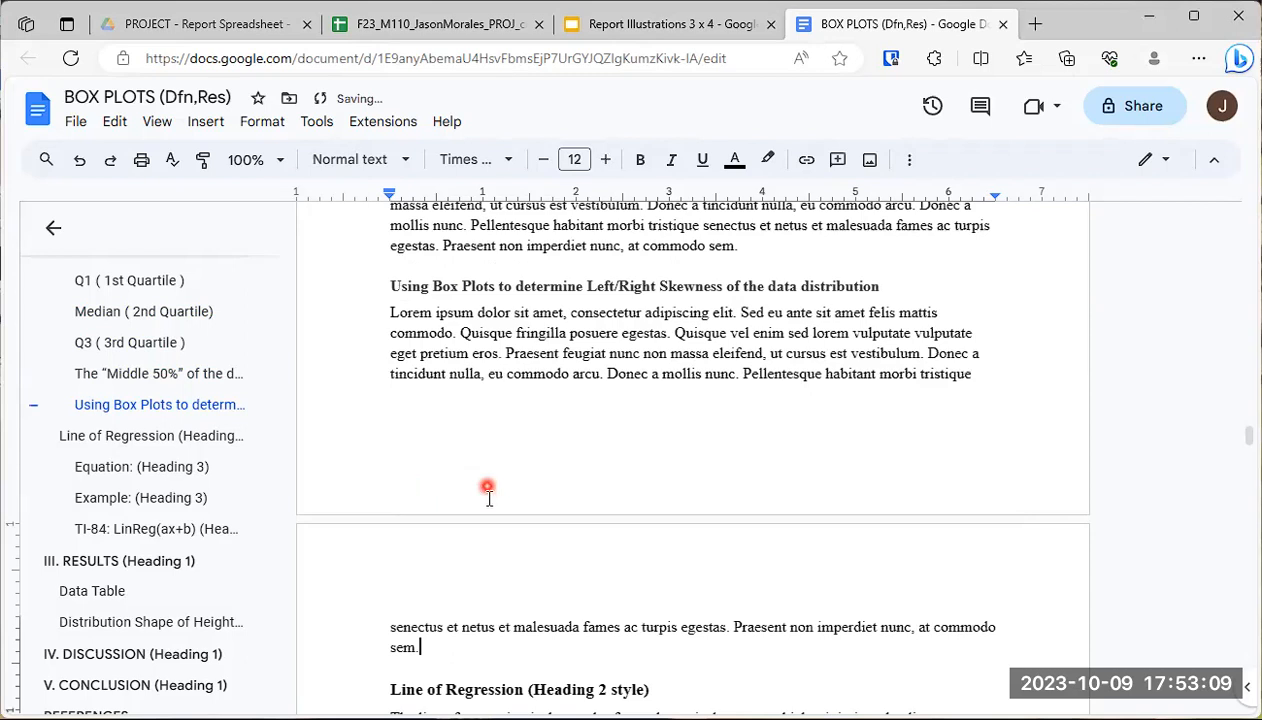
key("Return")
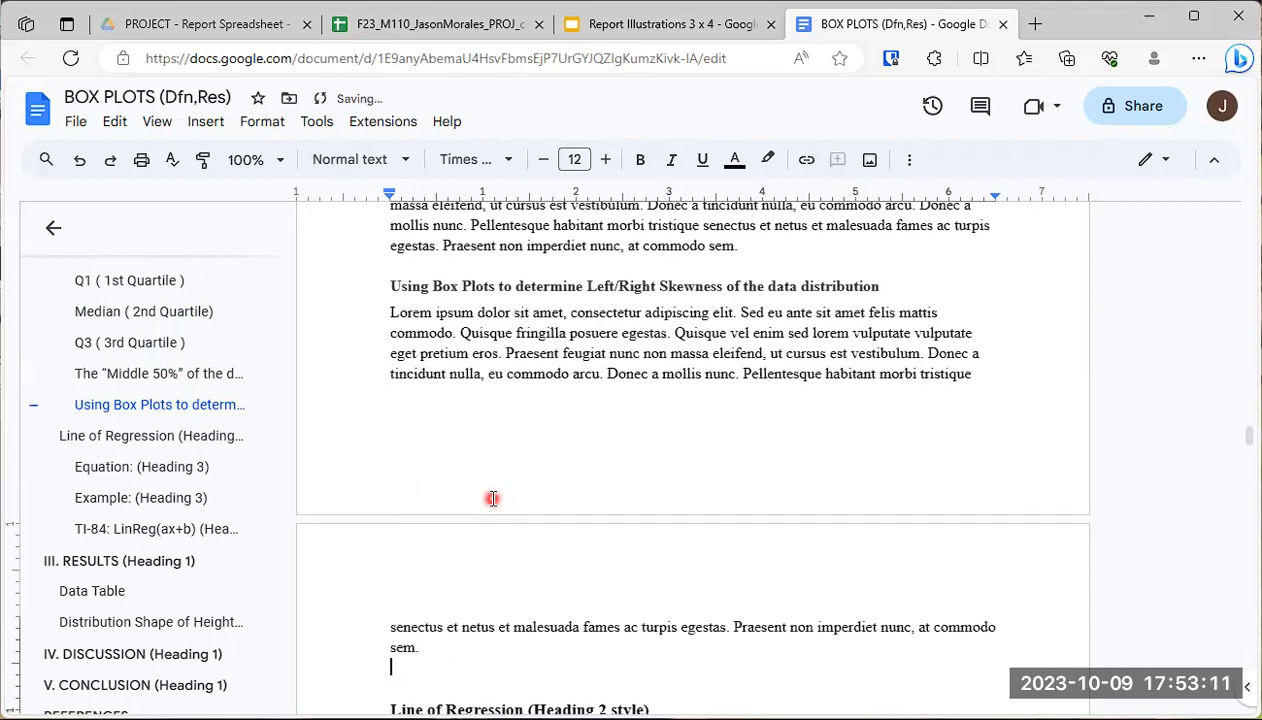
Insert a 2 x 2 table on the blank line between the skewness placeholder paragraph and the Line of Regression heading.
scroll(493, 506, "down", 1)
scroll(493, 498, "down", 1)
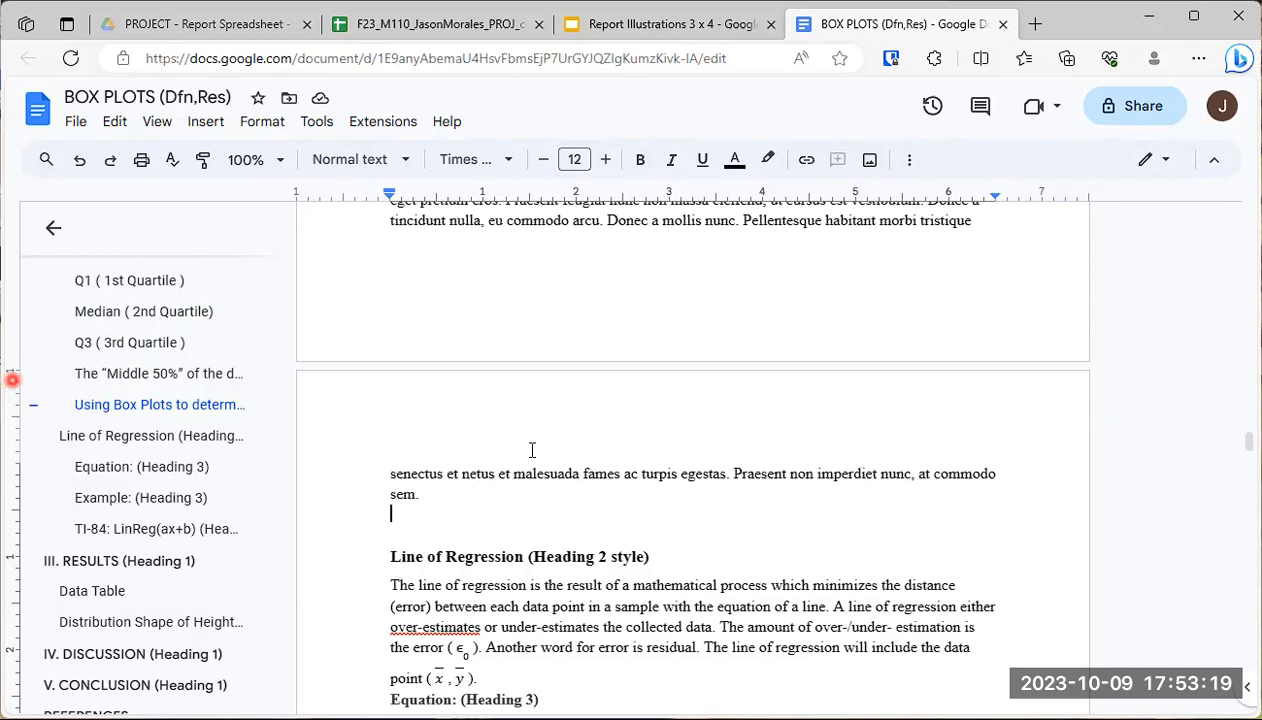
scroll(529, 310, "down", 2)
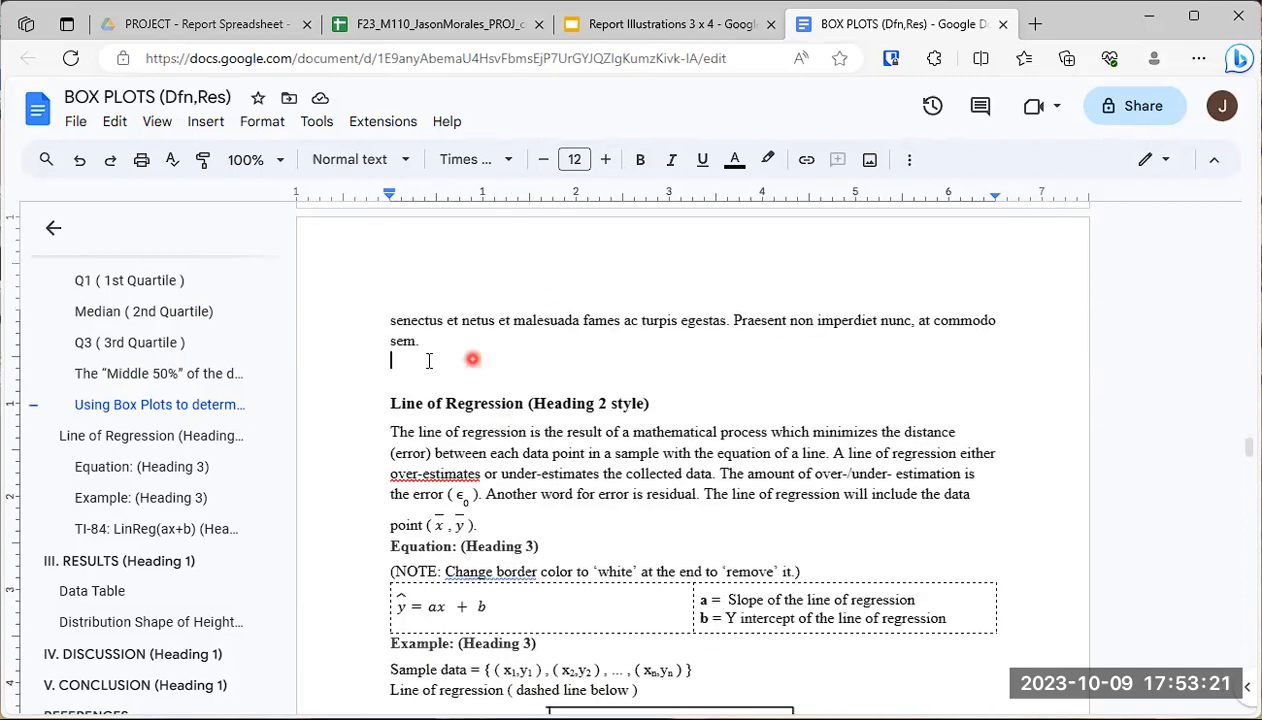
left_click(206, 125)
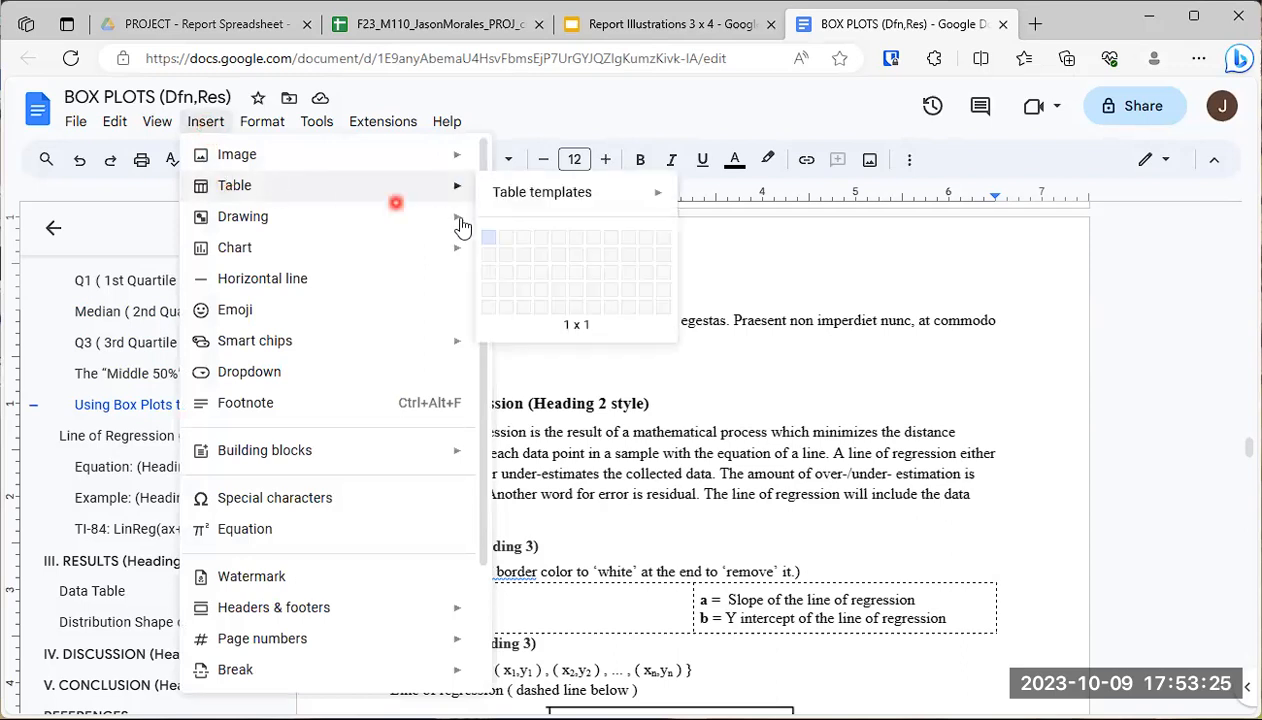
mouse_move(419, 194)
left_click(509, 258)
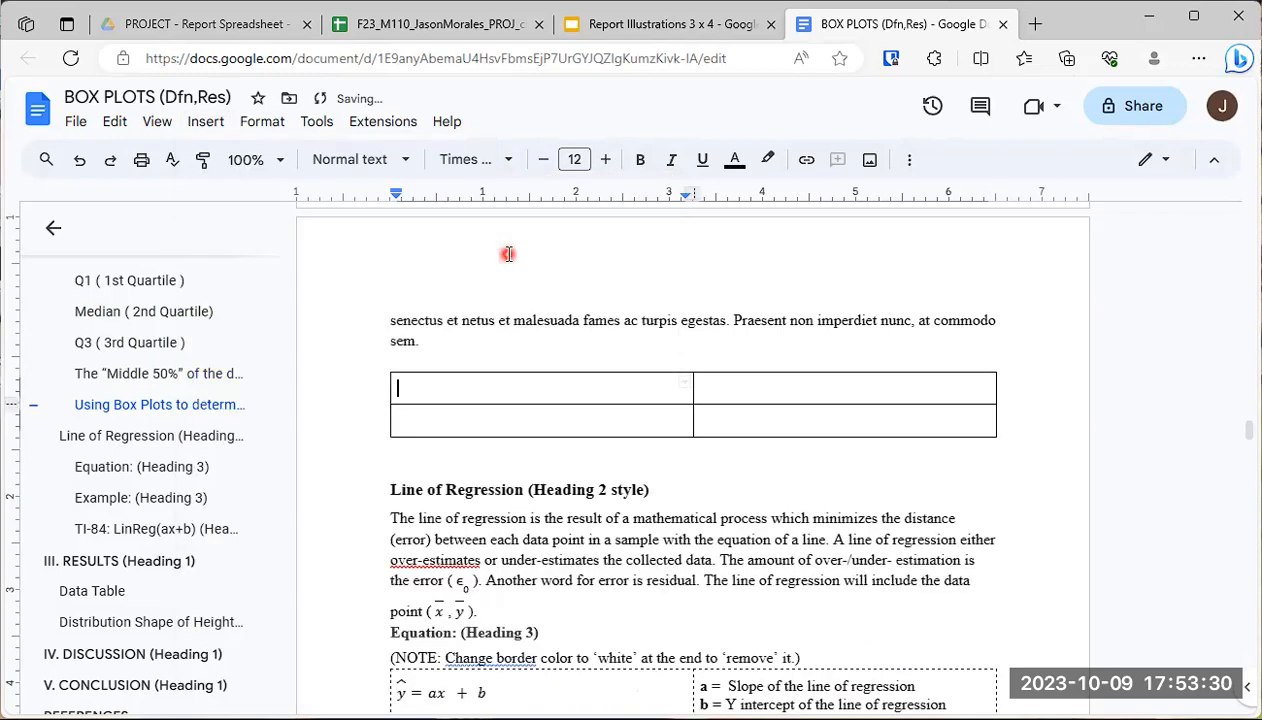
Enter the caption "Figure K: An example of a box plot representing a Left-Skewed distribution." in the first cell of the table's second row.
left_click(428, 420)
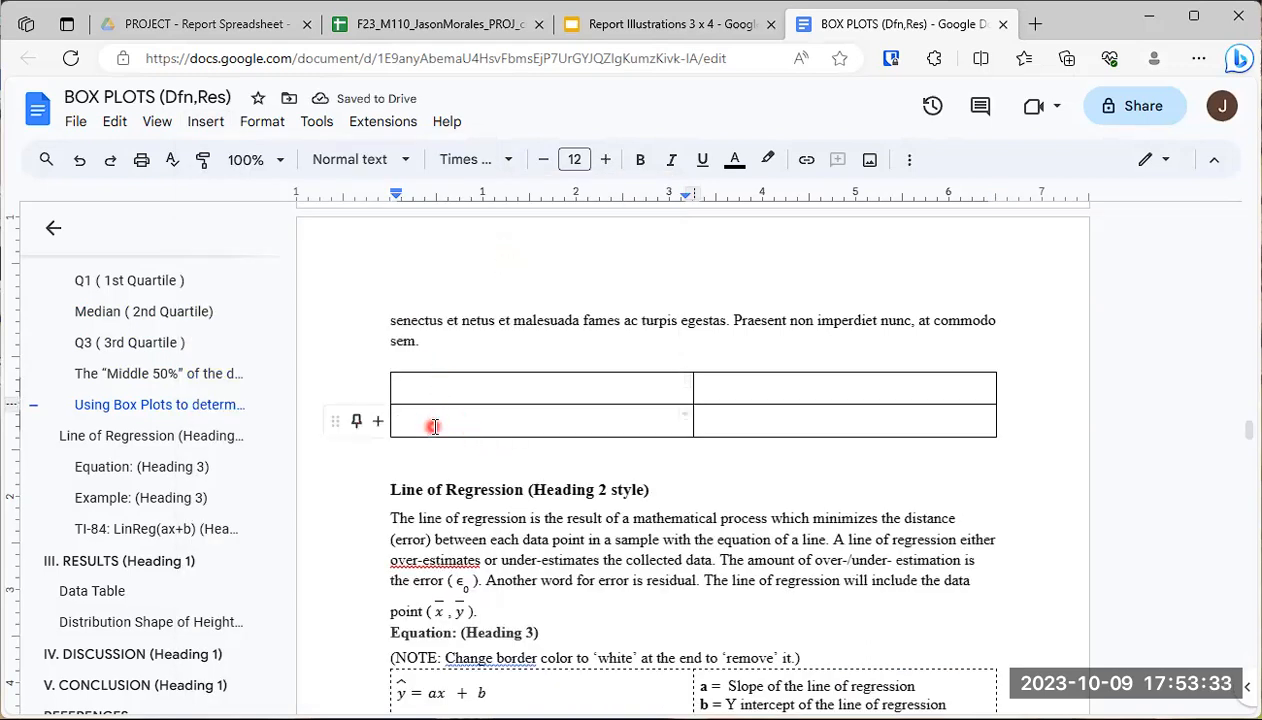
type("gure")
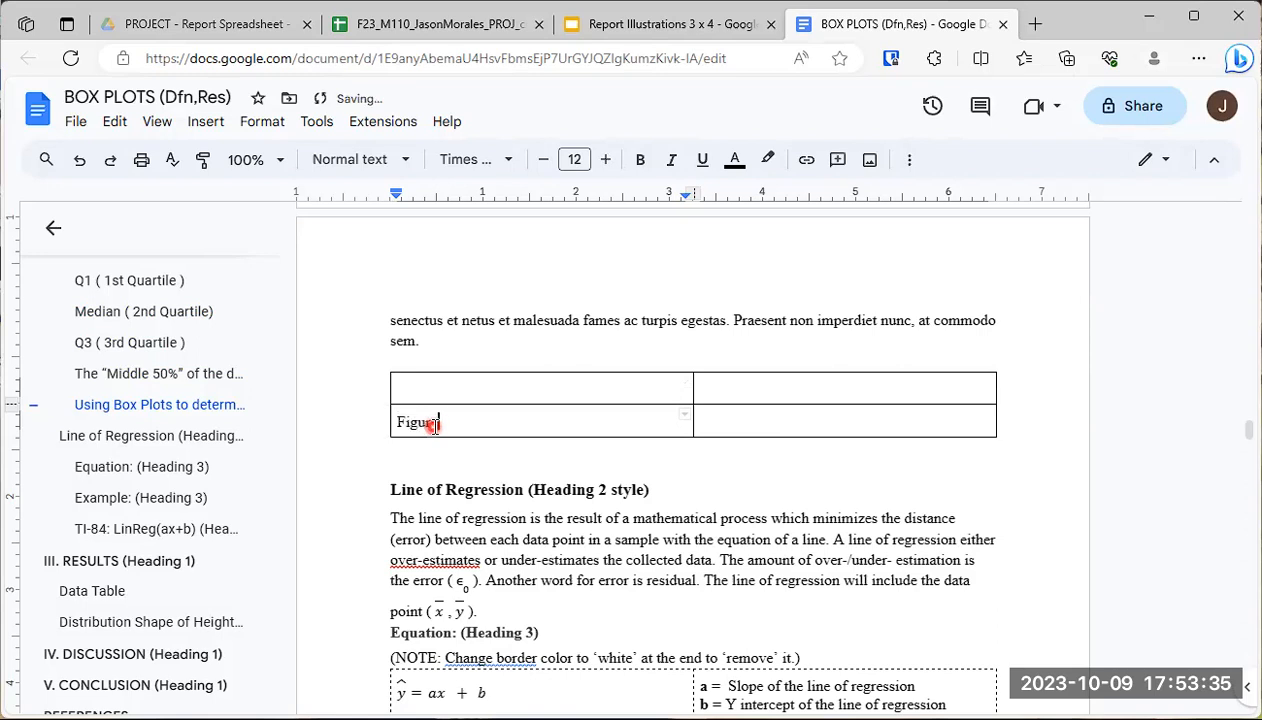
type(" K: An example of a box plot representi")
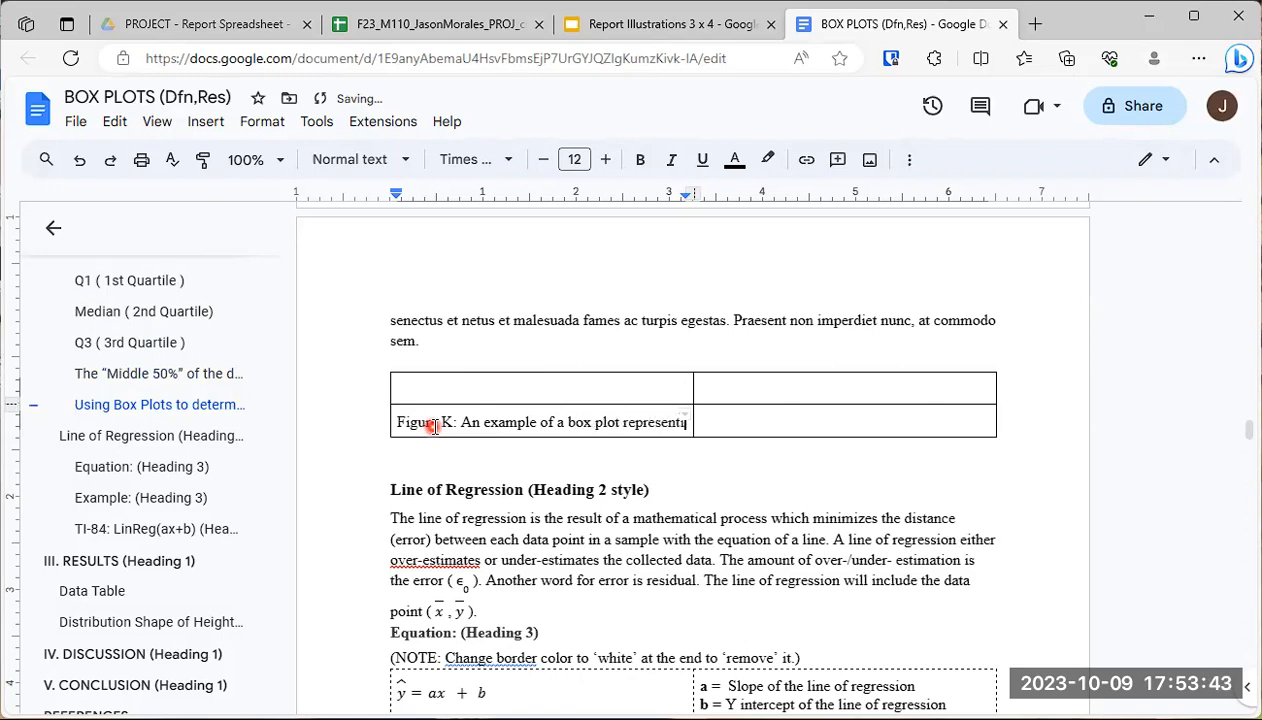
type("ng a ")
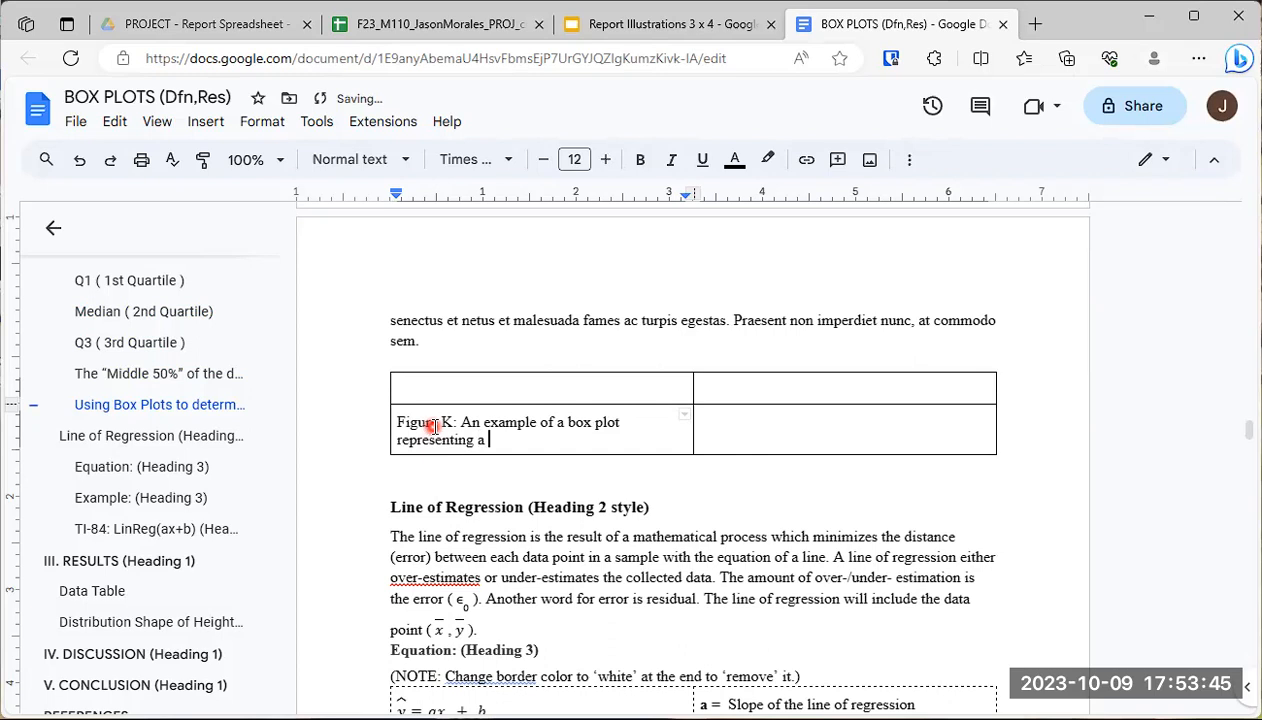
type("Left-D")
key("BackSpace")
type("Skewed distribution.")
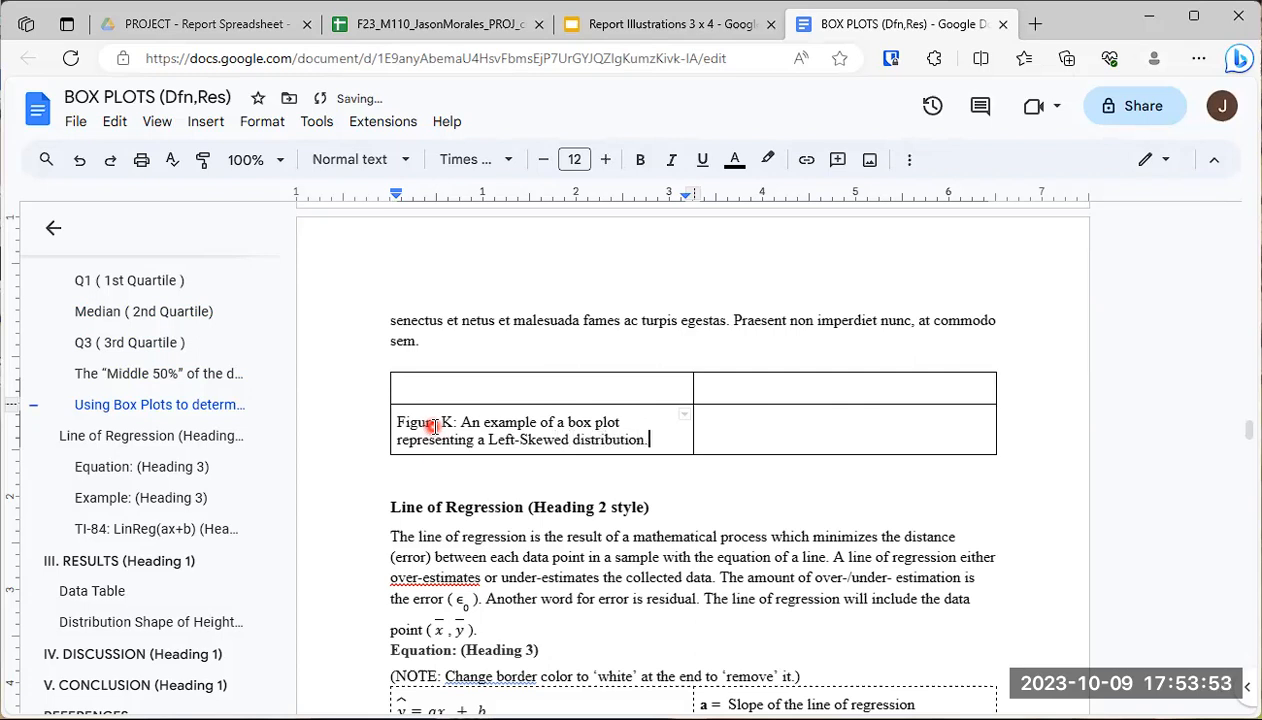
Enter the caption "Figure L: An example of a box plot representing a Right-Skewed distribution." in the cell beside the Figure K caption.
left_click(745, 430)
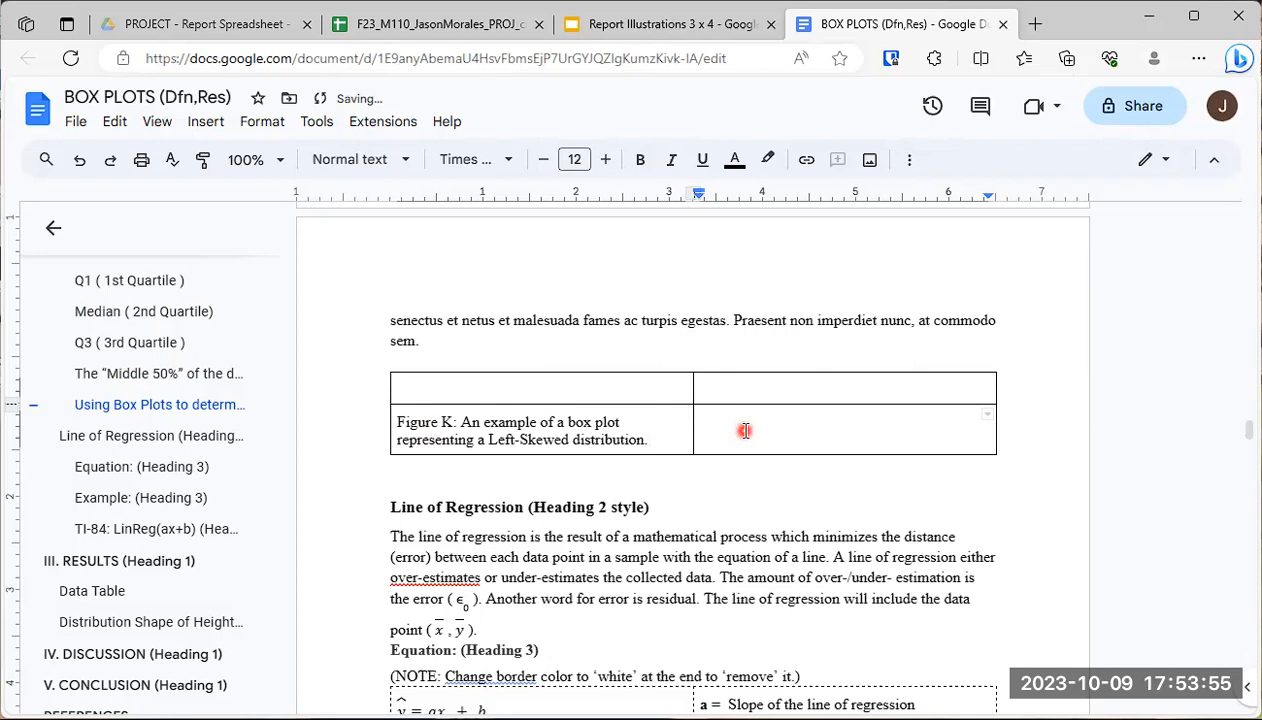
type("Figure L: An example")
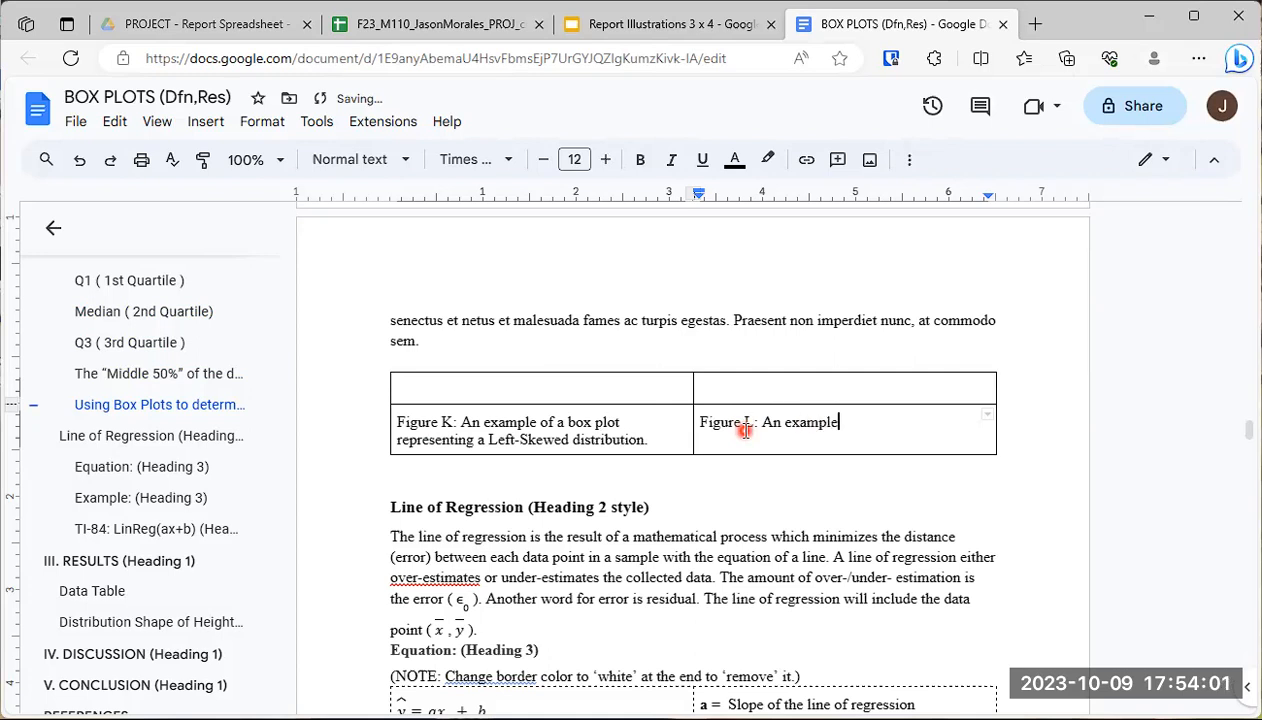
type(" of a box plot representi")
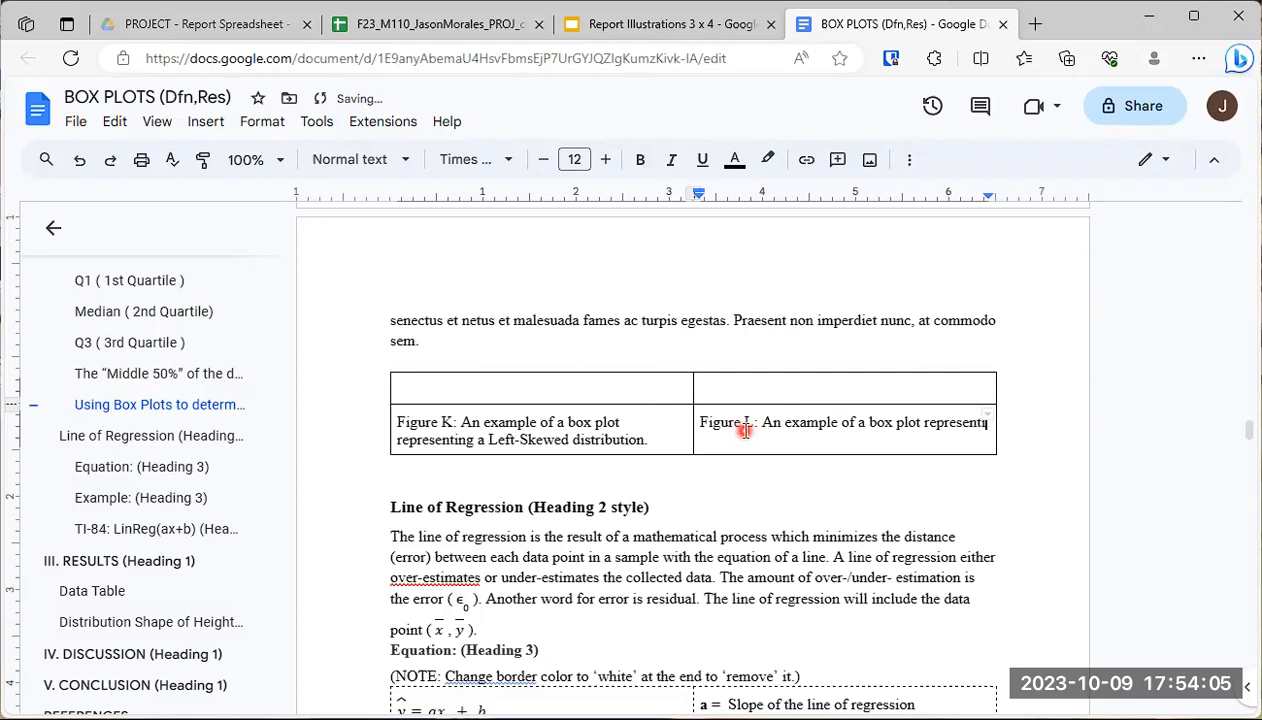
type("ng a Righ")
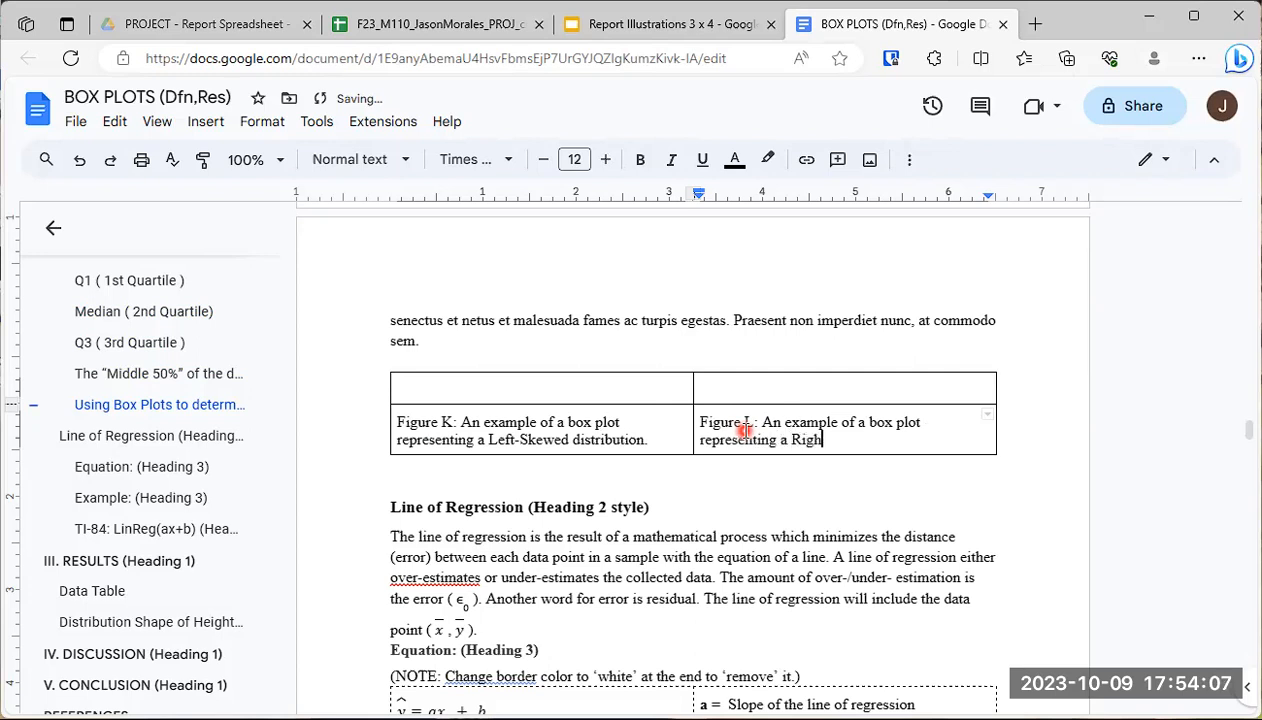
type("t-Skewed Distribution.")
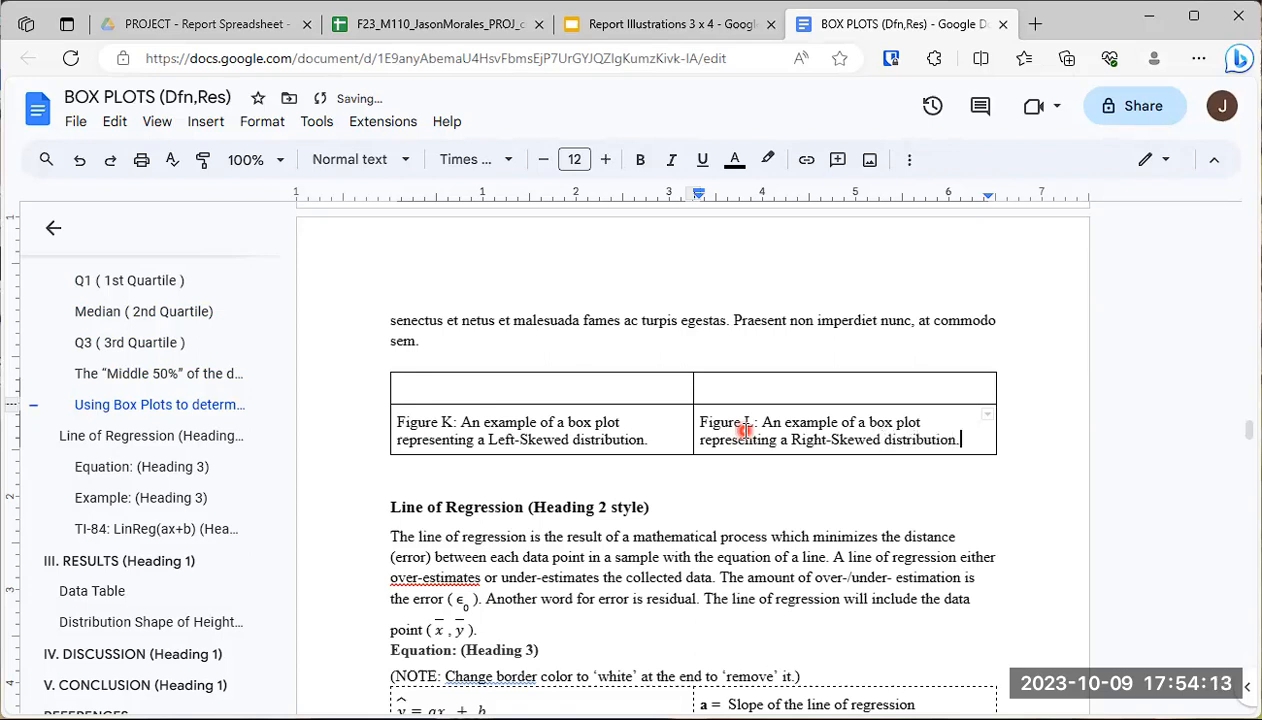
Insert the computer image "BOXPLOT_LftSkewed_Illustration_G_Slides_3 x 4.jpg" into the empty cell above the Figure K caption.
left_click(560, 390)
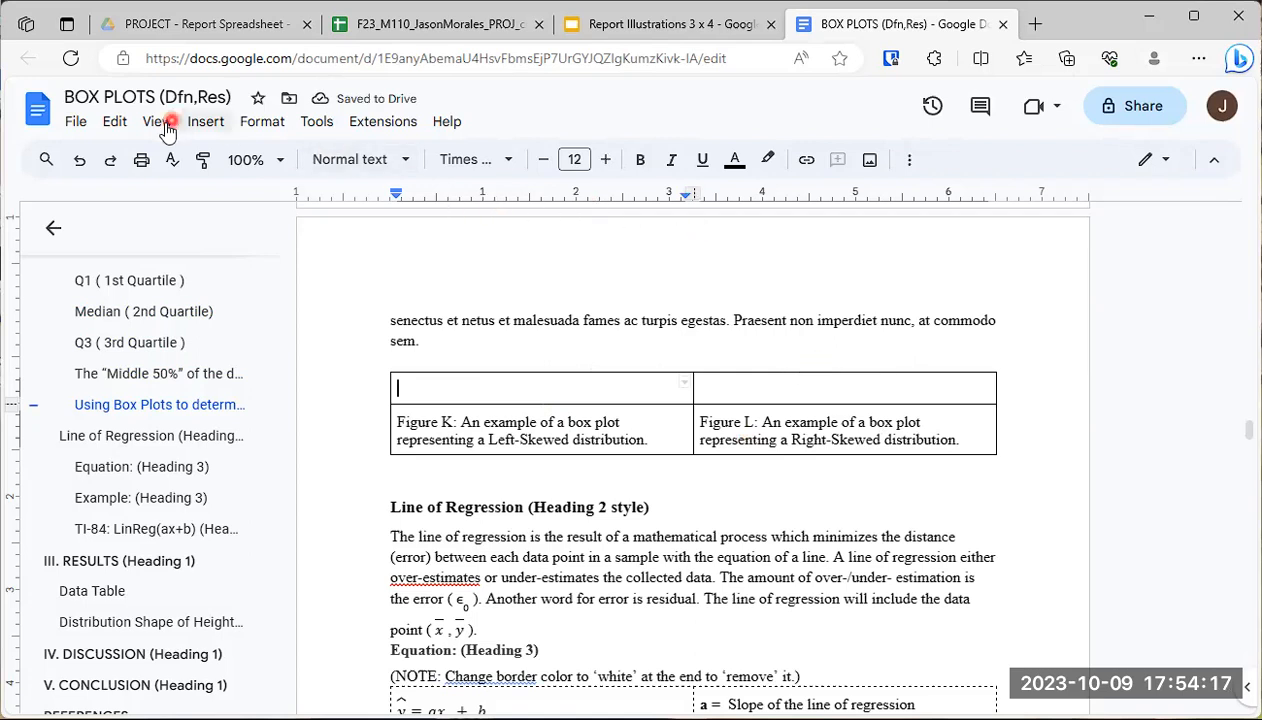
left_click(205, 121)
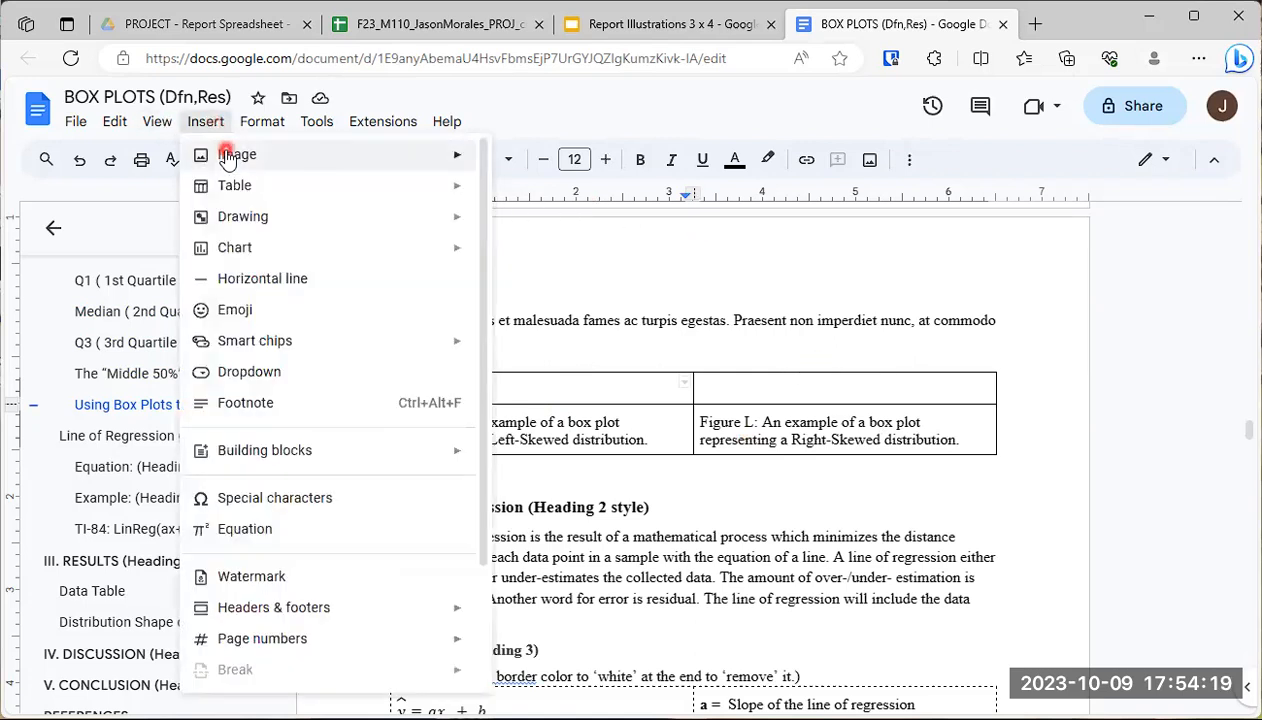
mouse_move(228, 158)
left_click(549, 160)
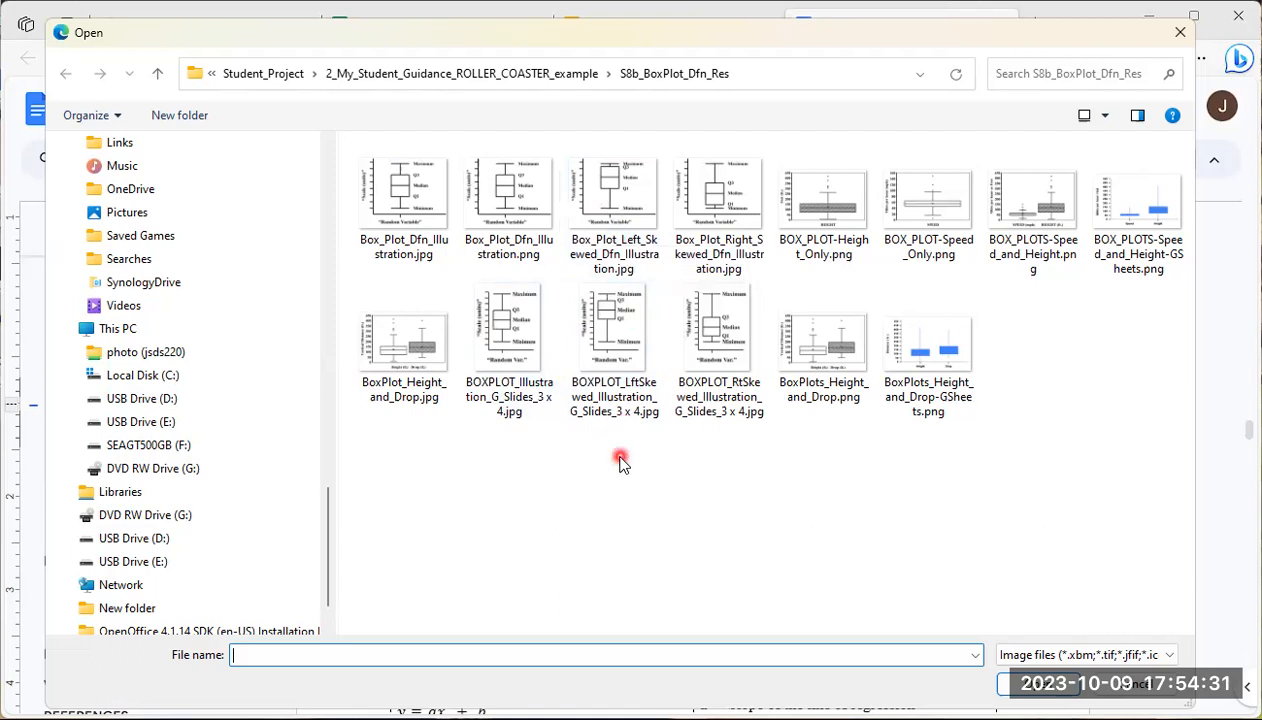
double_click(612, 336)
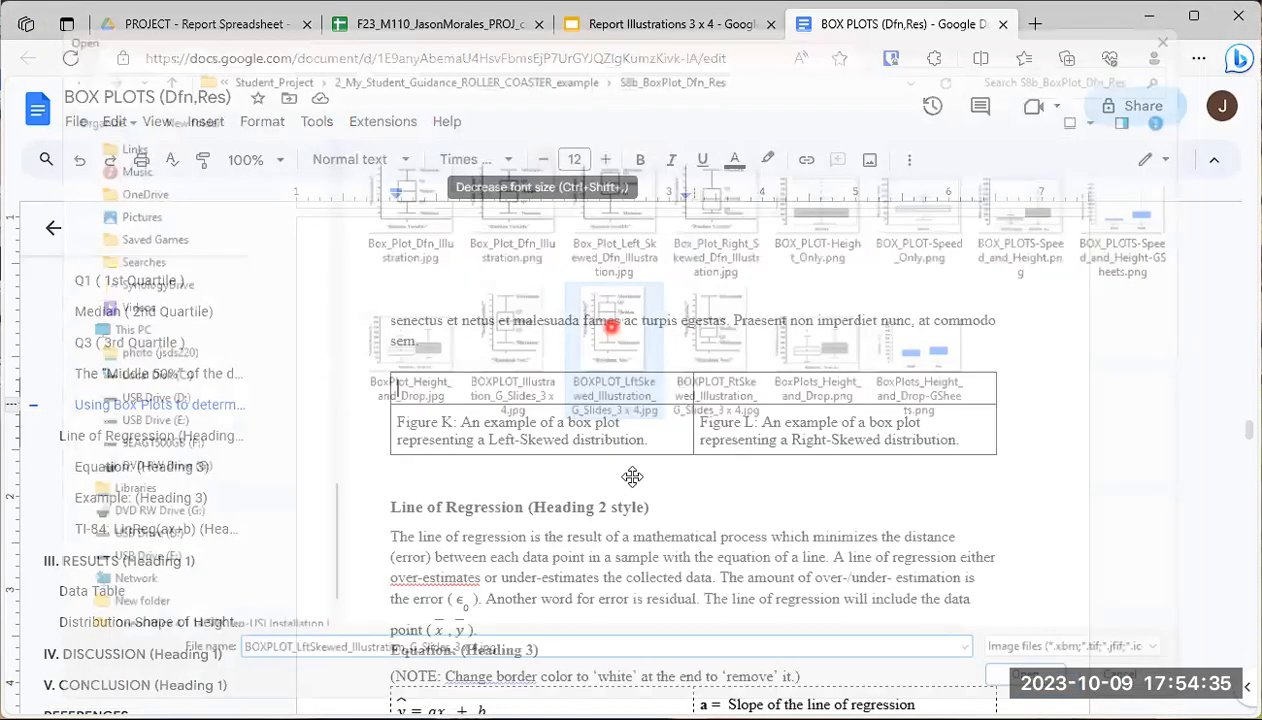
Start inserting an image from the computer into the empty cell above the Figure L caption.
left_click(782, 380)
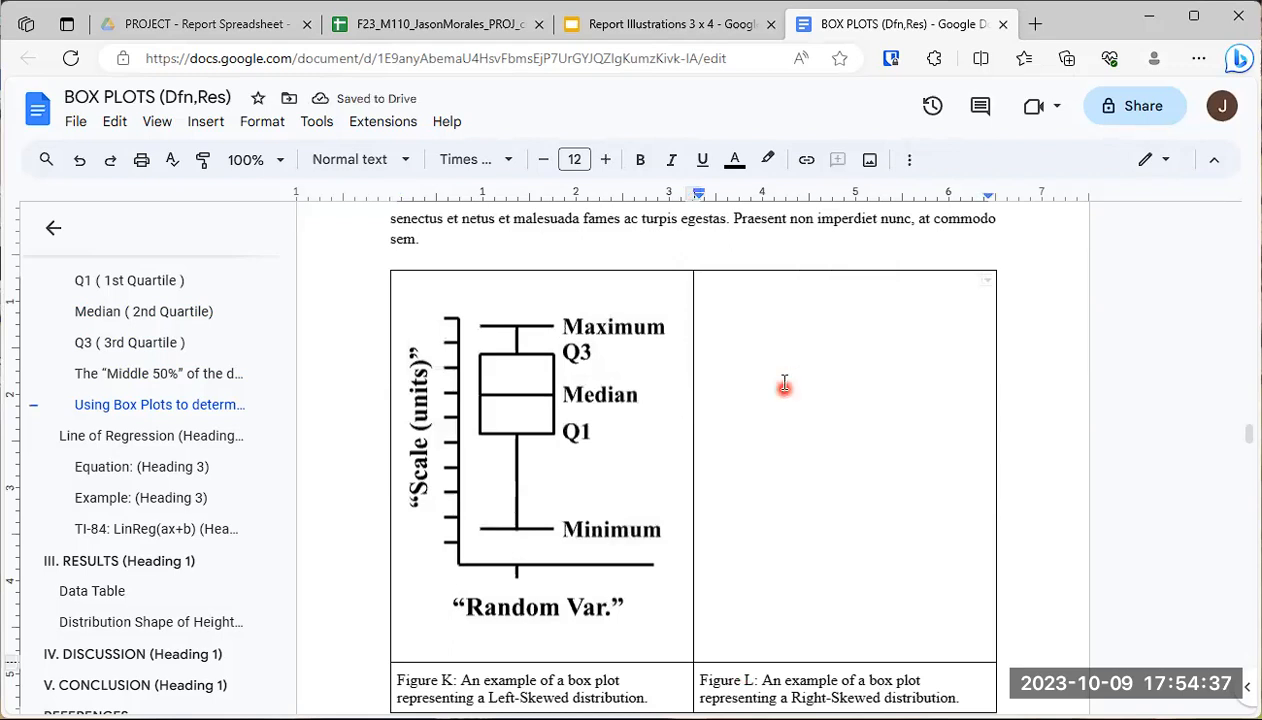
left_click(205, 124)
left_click(200, 154)
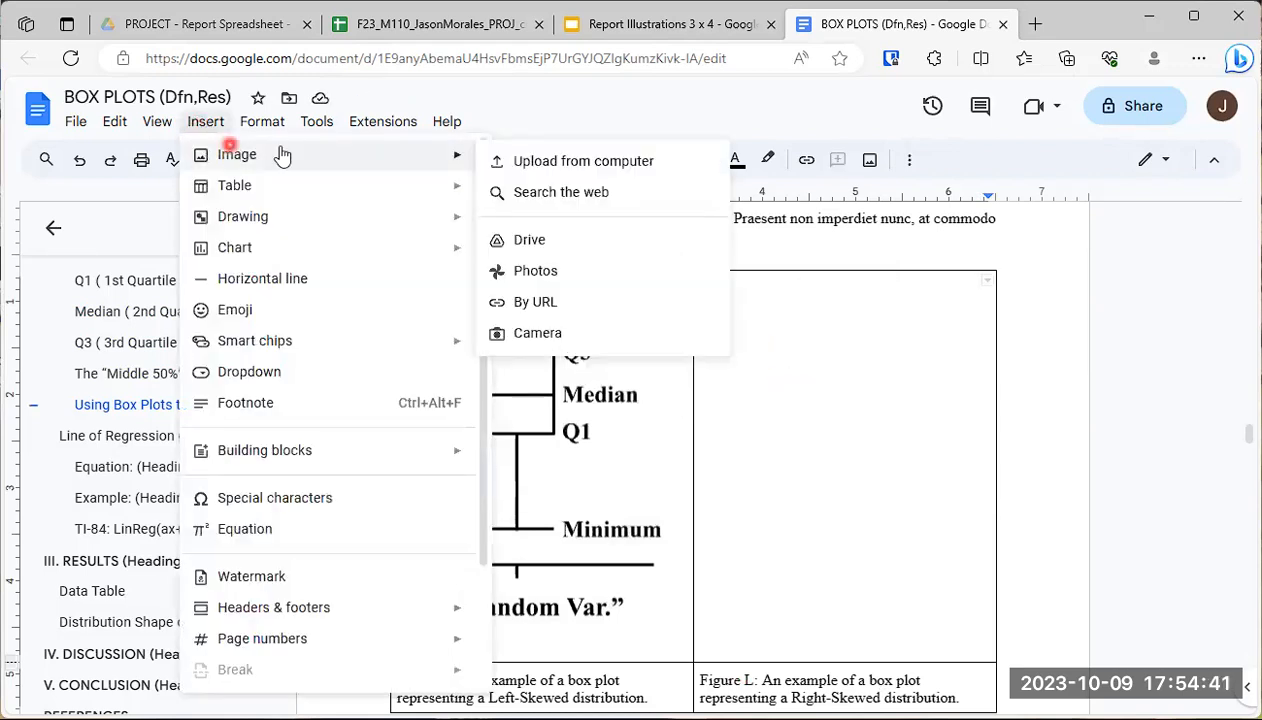
left_click(569, 163)
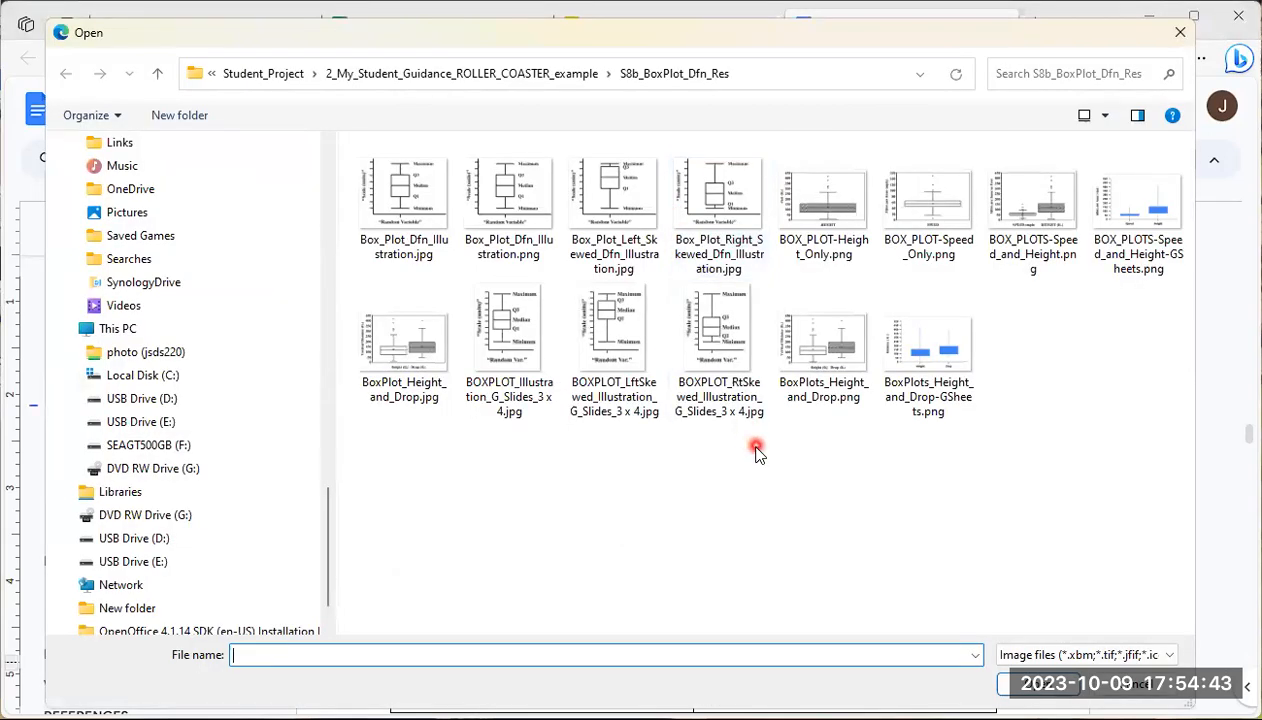